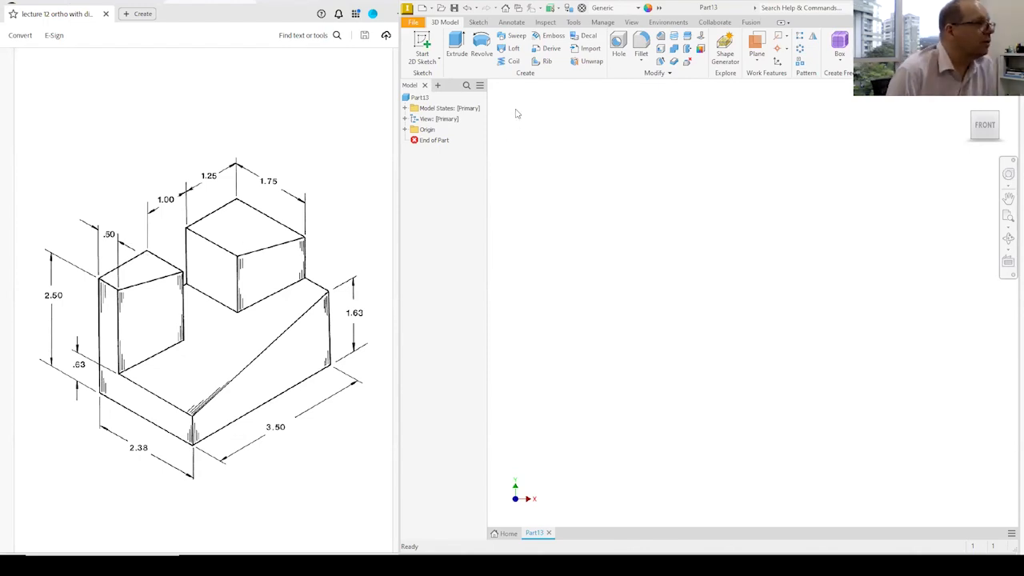
- Start a sketch on the YZ plane and draw a 0.63 in vertical line down from the origin, followed by a 3.5 in horizontal line
left_click(423, 44)
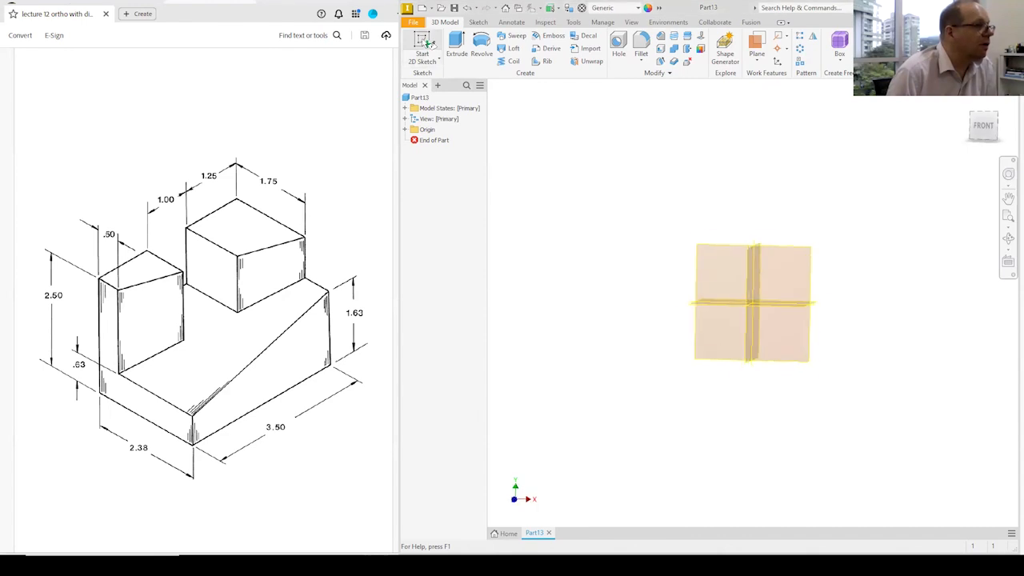
left_click(672, 264)
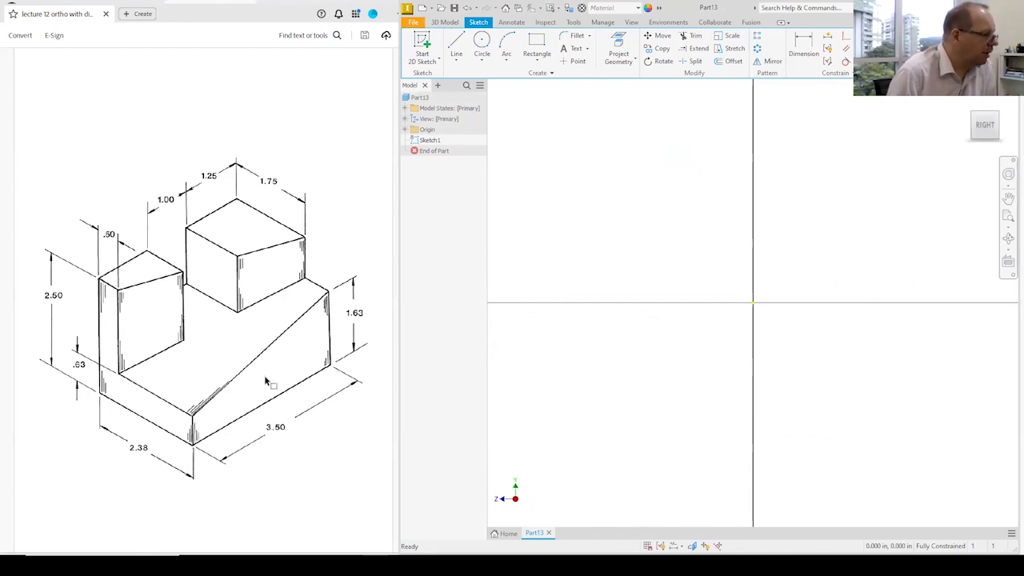
left_click(463, 46)
left_click(752, 304)
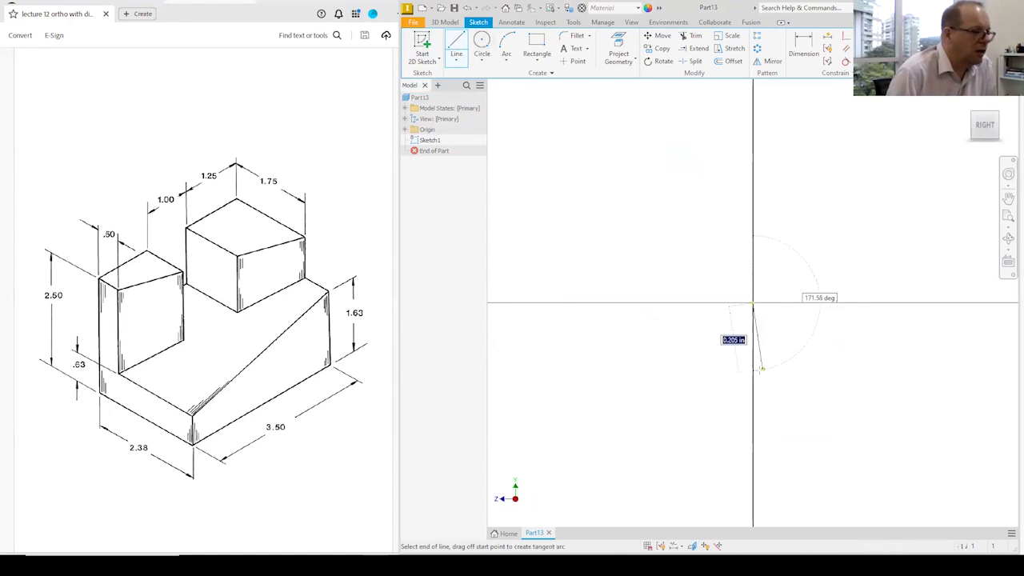
type("0.63")
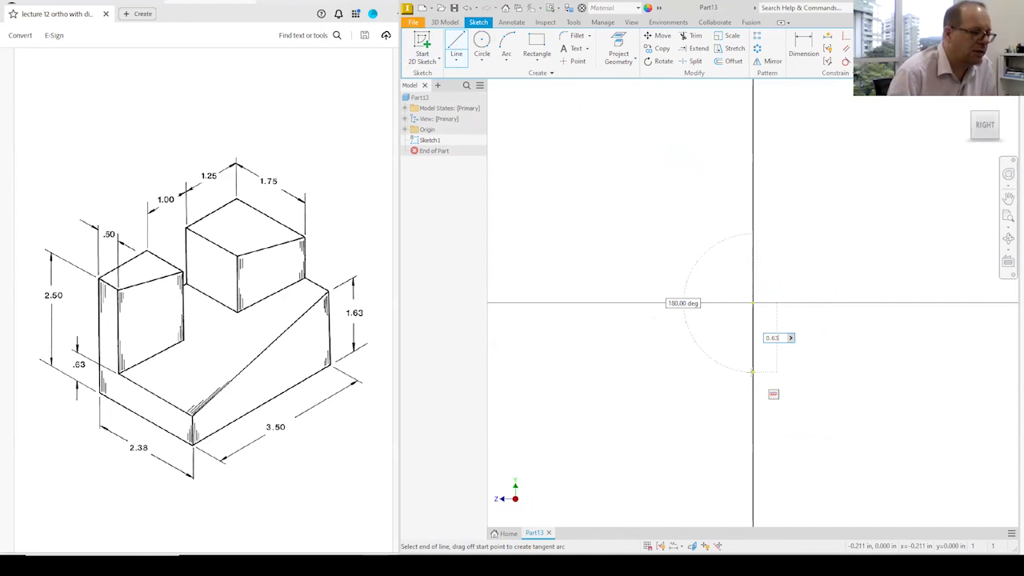
key("Return")
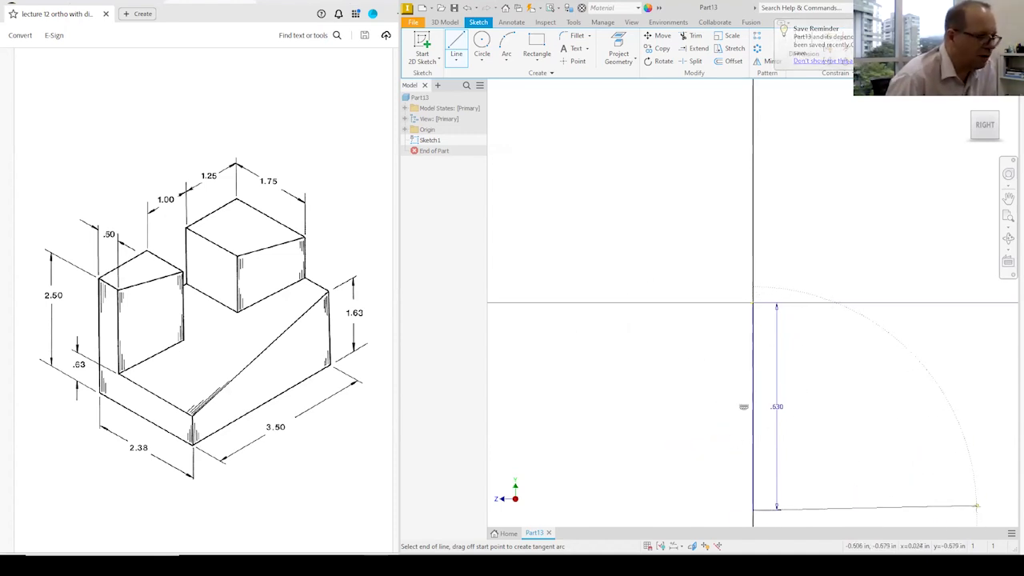
type("3.5")
key("Return")
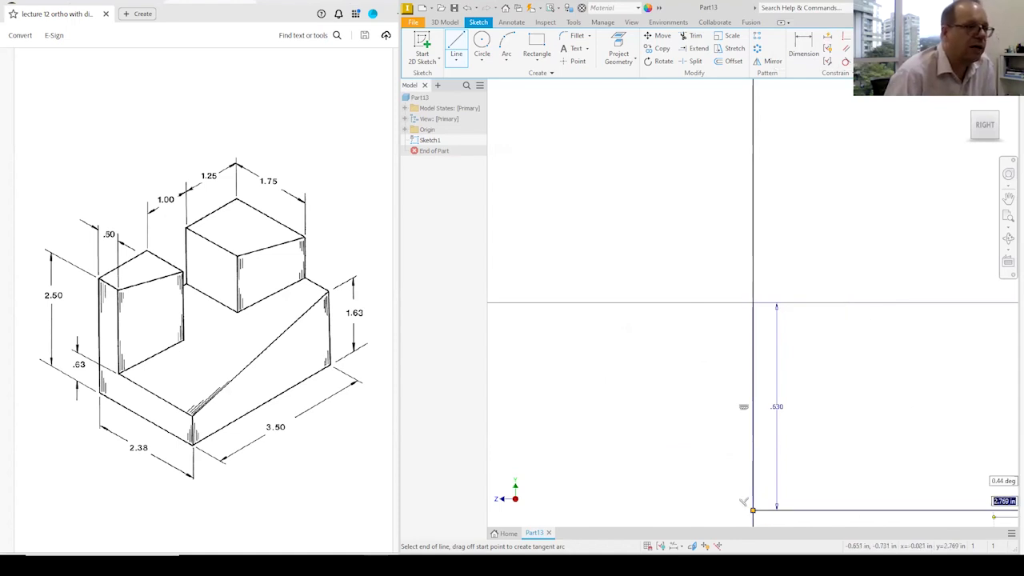
- Complete the wedge profile with a 1.63 in vertical line and a sloped line back to the origin, and finish the sketch
left_click(983, 130)
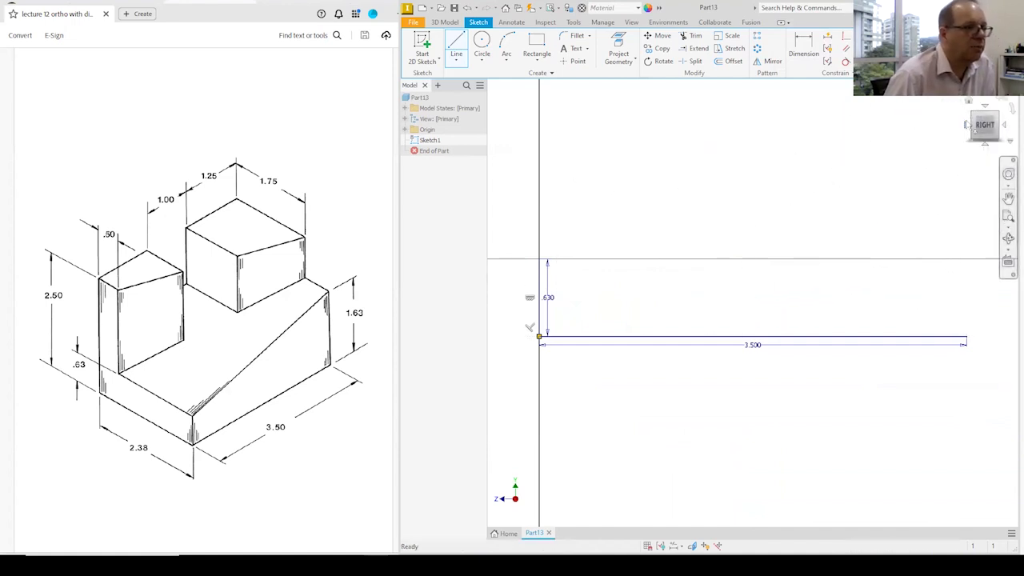
type("1.")
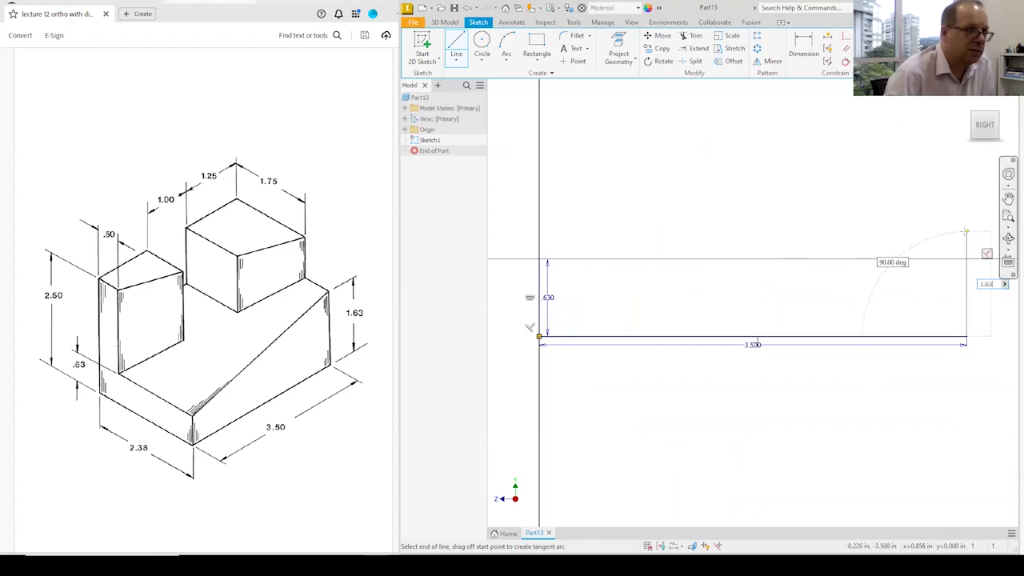
type("63")
key("Return")
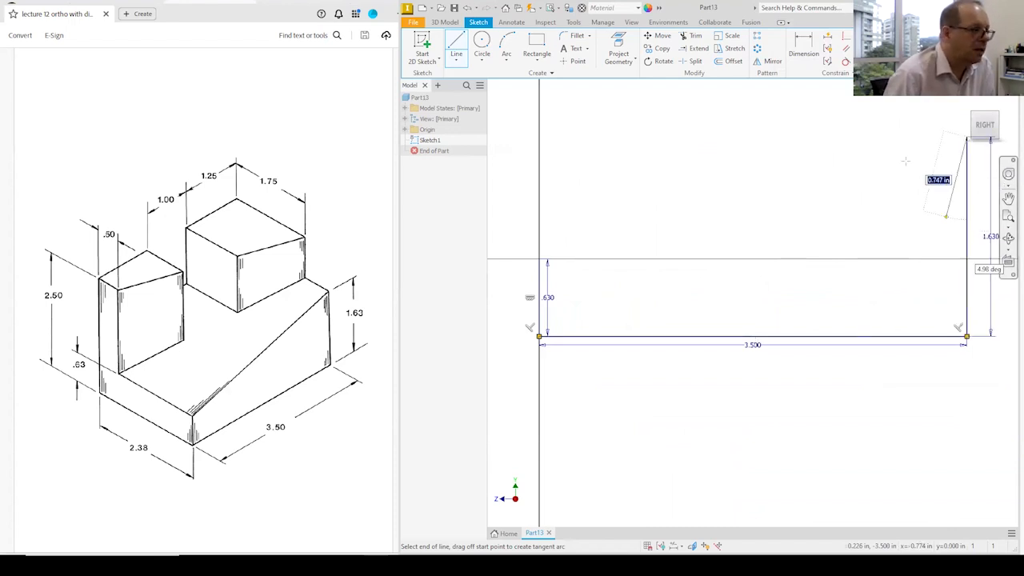
left_click(539, 258)
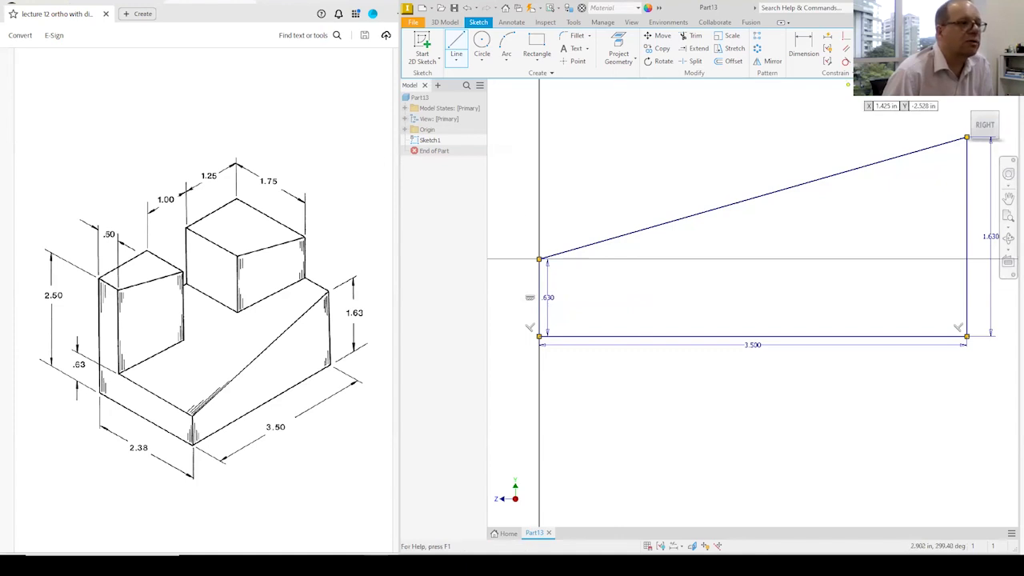
left_click(981, 48)
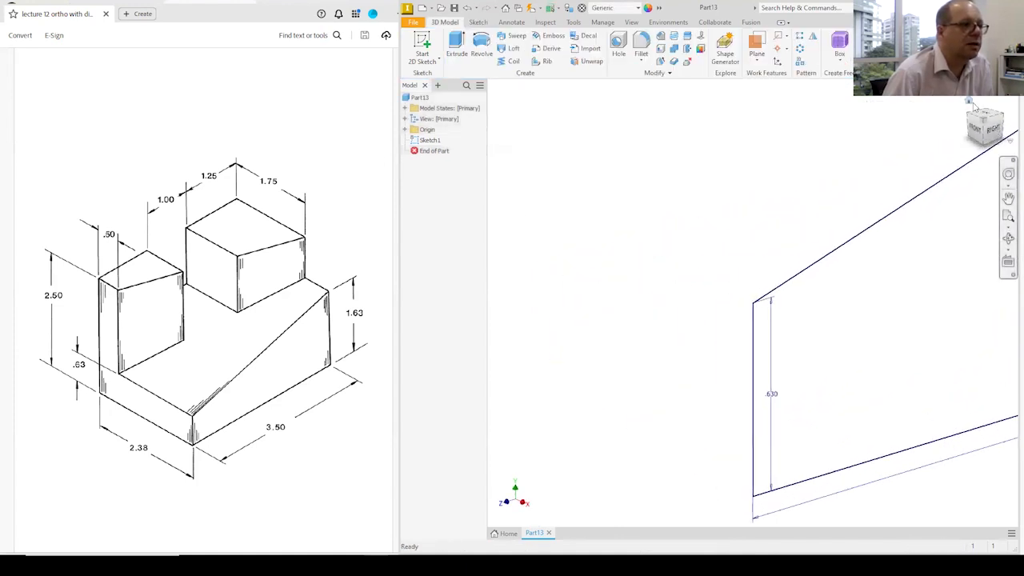
- Extrude the wedge profile 2.38 in to form the sloped base block
left_click(968, 102)
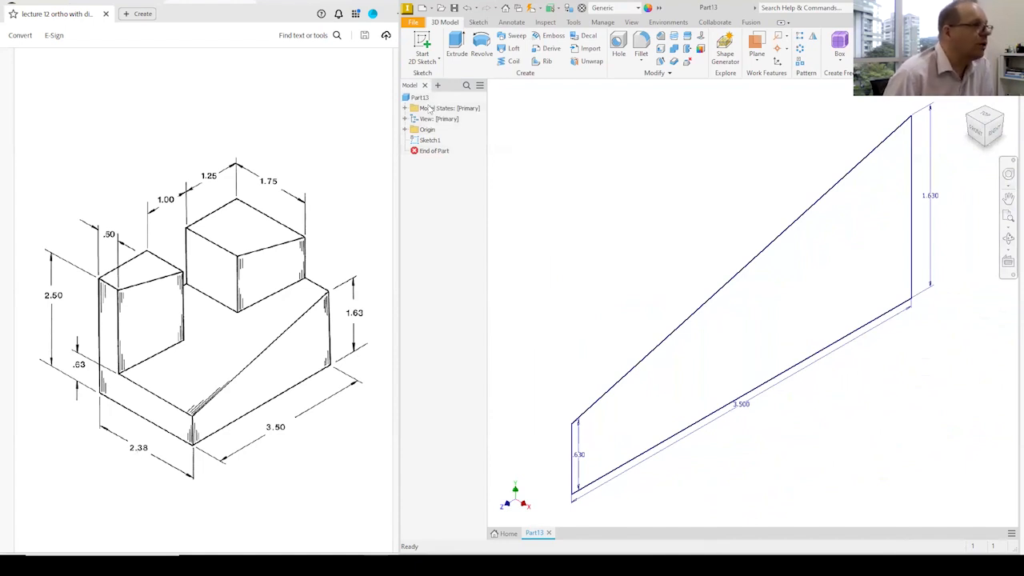
left_click(457, 44)
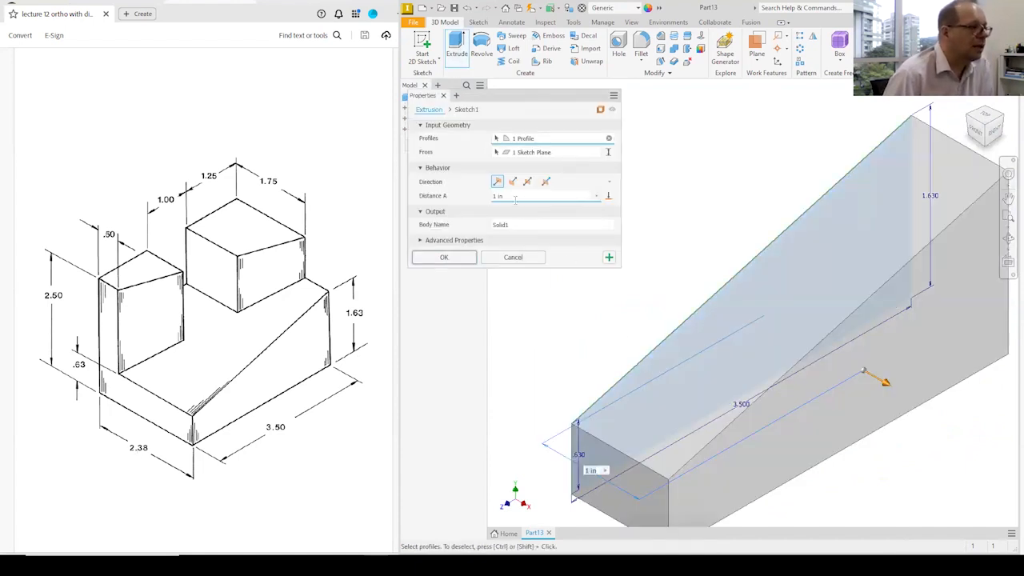
type("2.38")
key("Return")
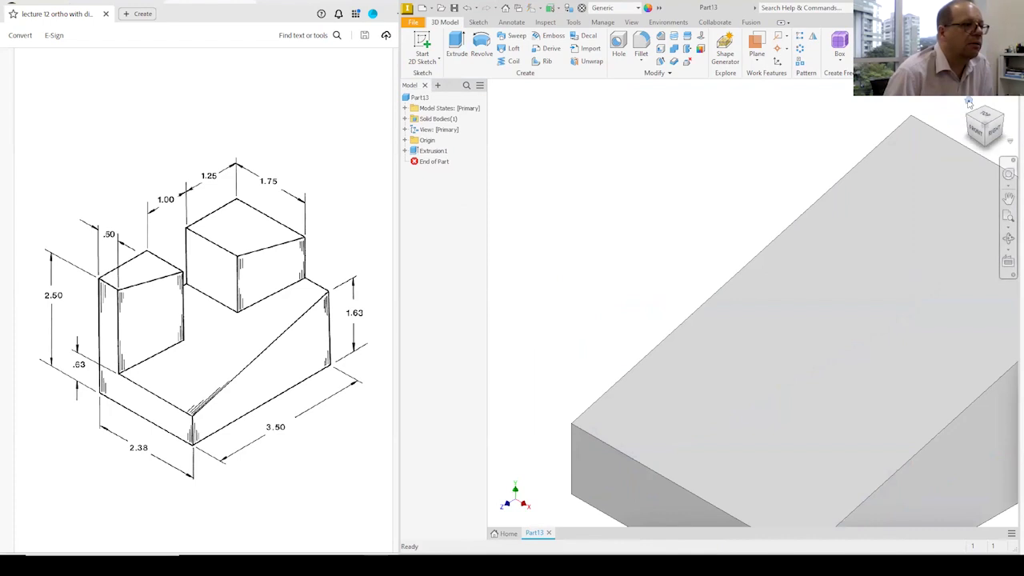
left_click(968, 102)
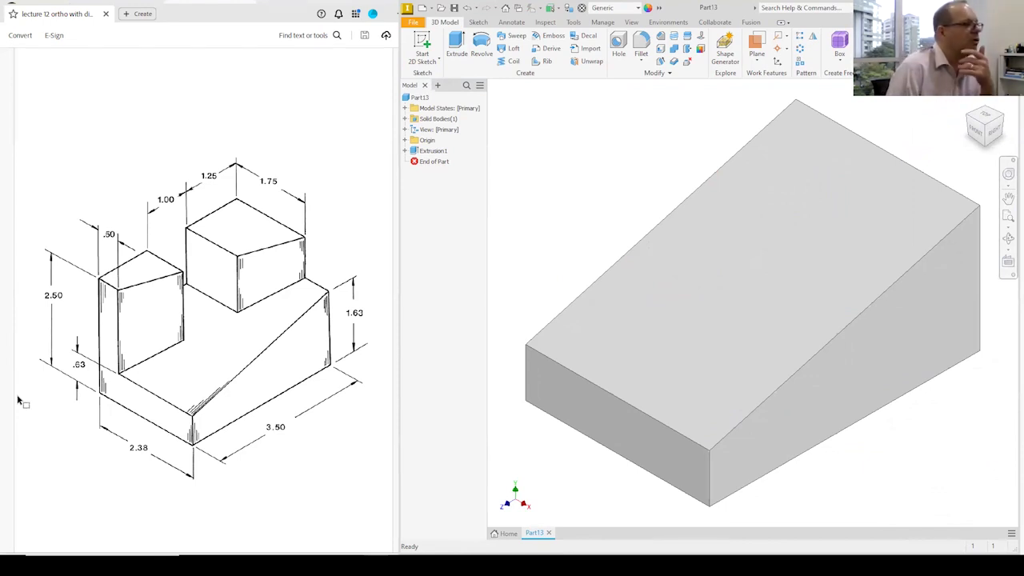
- Create a work plane offset -2.5 in from the base block's bottom face, so that it lies above the block
left_click(757, 61)
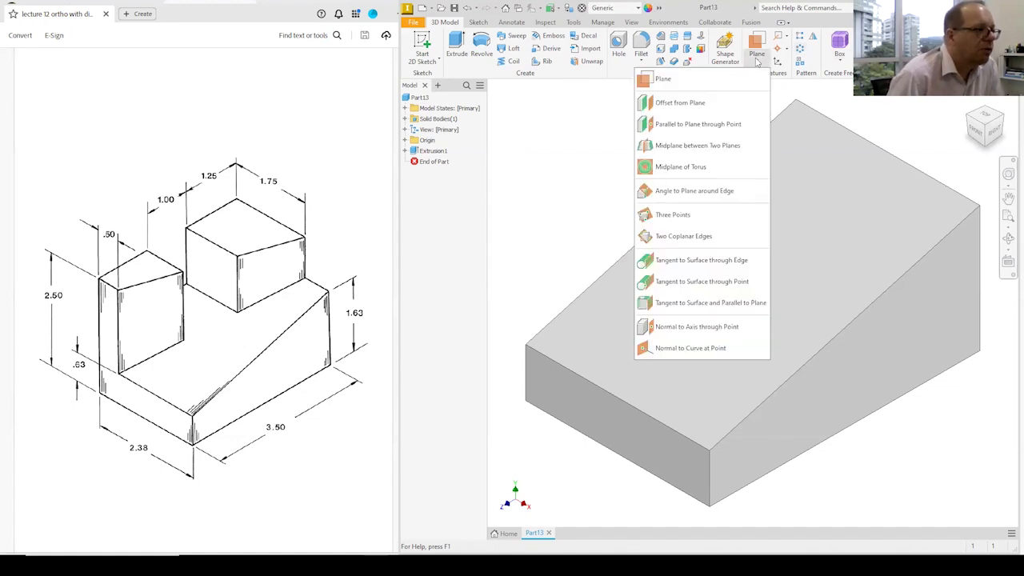
left_click(686, 104)
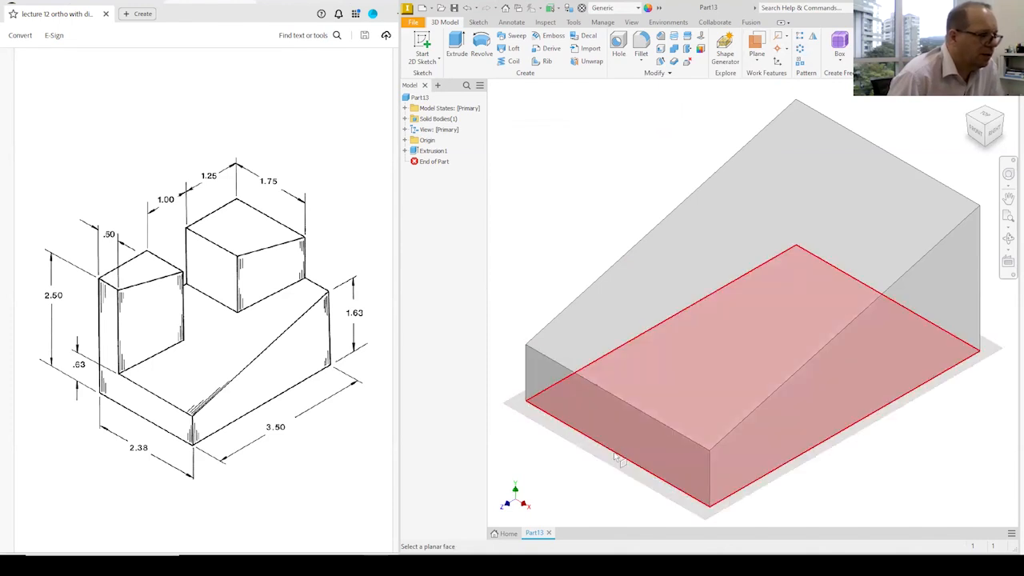
left_click(614, 394)
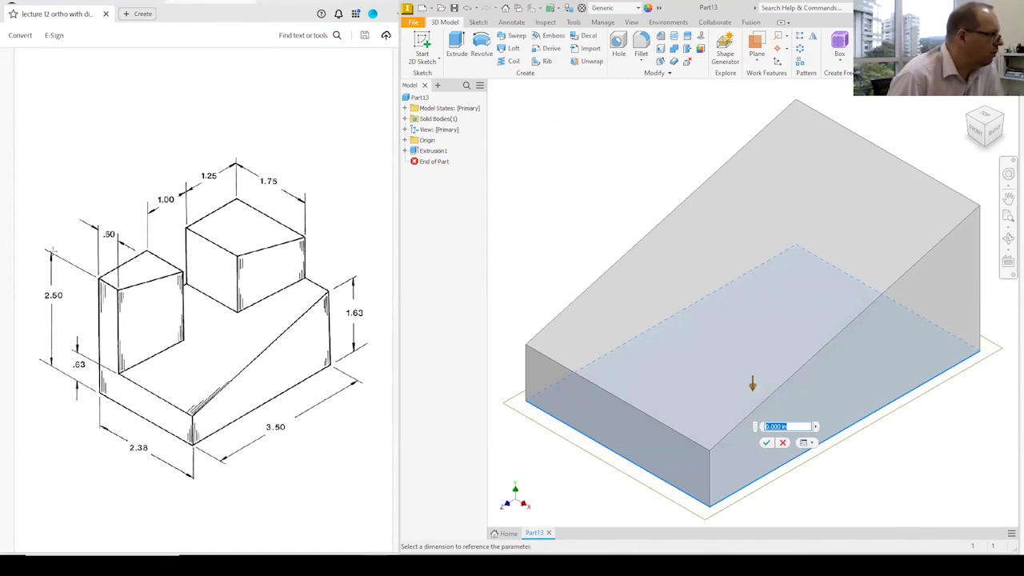
type("2.3")
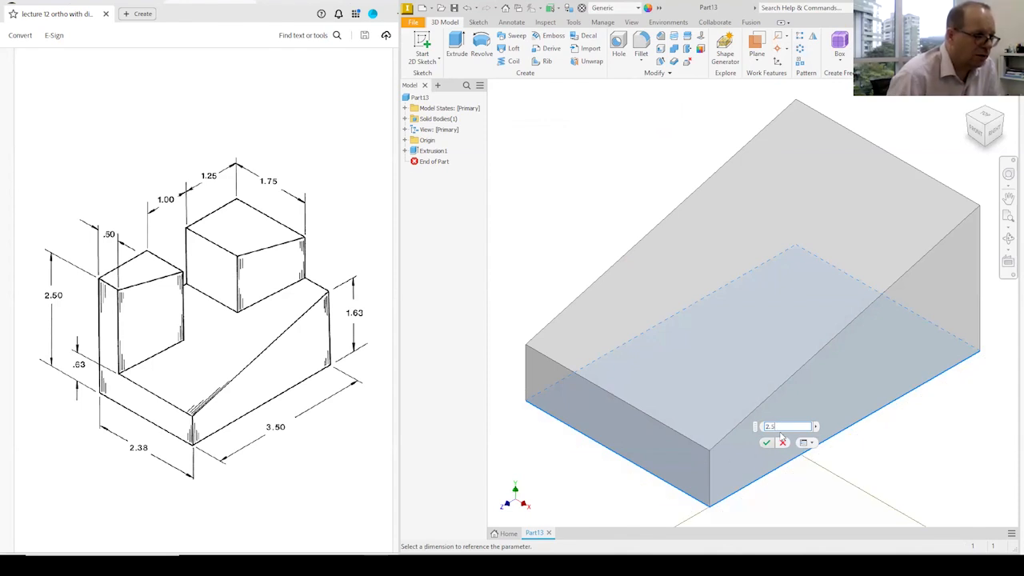
key("Home")
type("-")
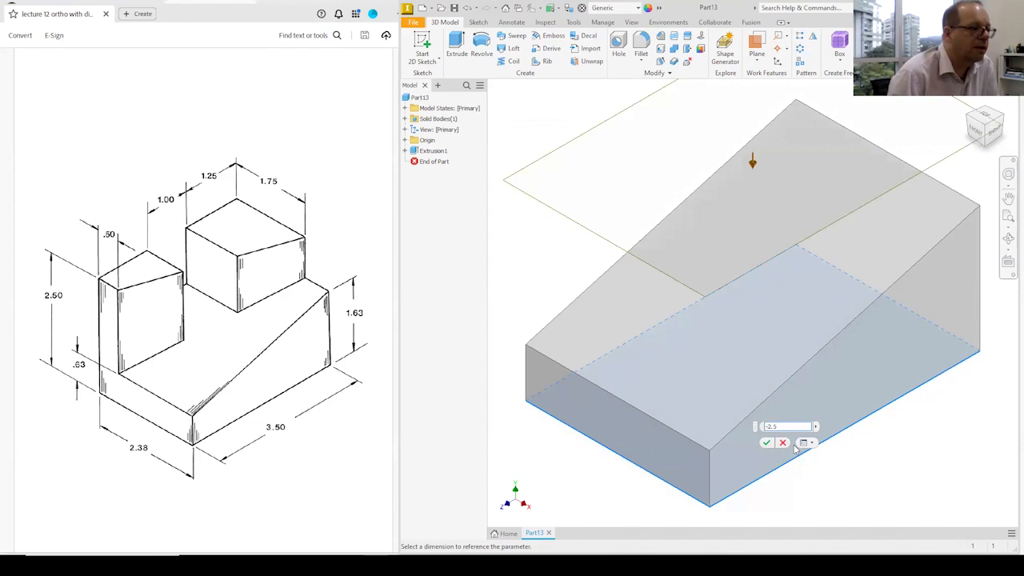
key("Return")
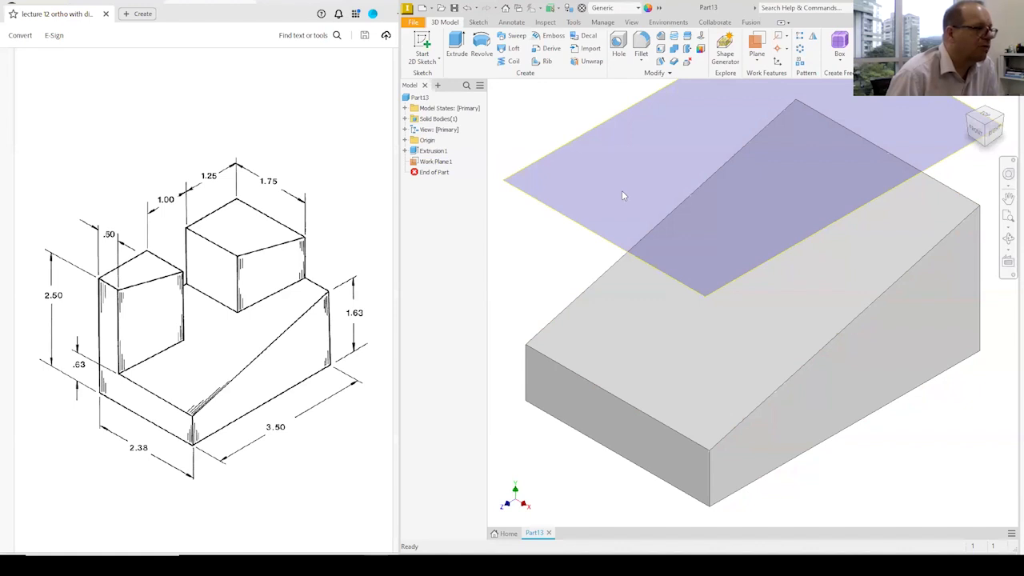
- Start a sketch on the offset work plane and draw a 0.5 in horizontal line along the block's front edge from its left corner
right_click(622, 195)
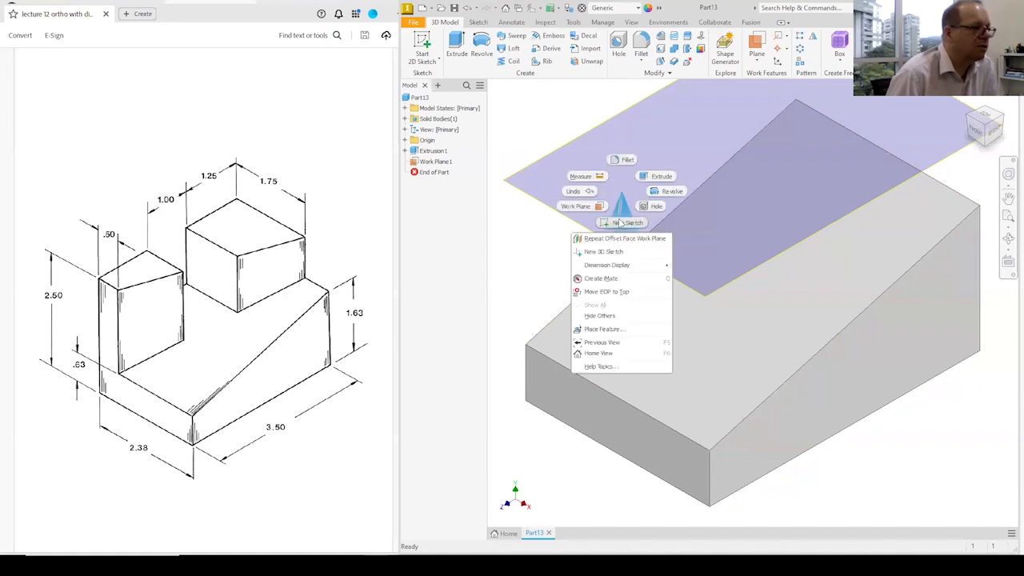
left_click(623, 223)
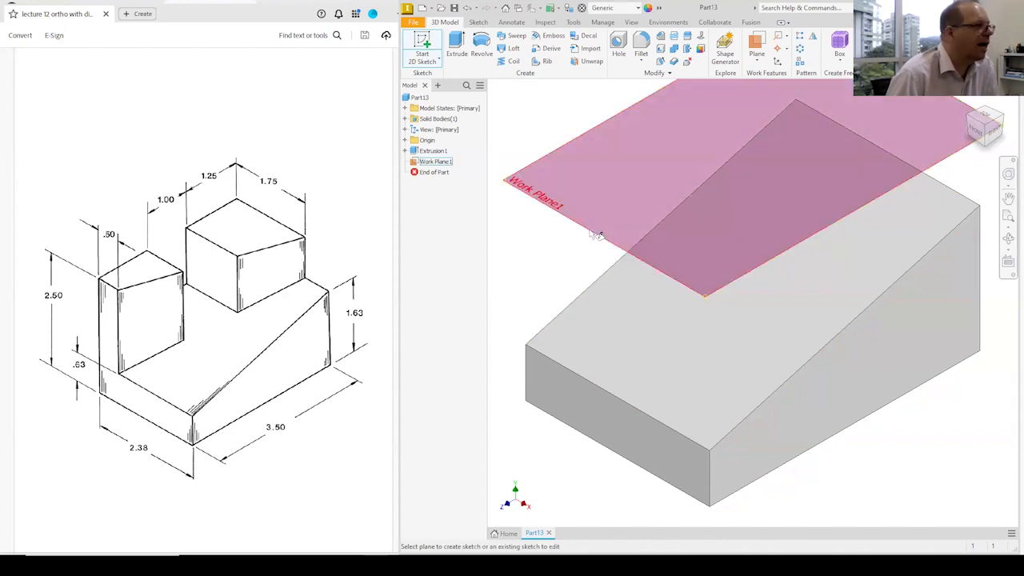
left_click(589, 232)
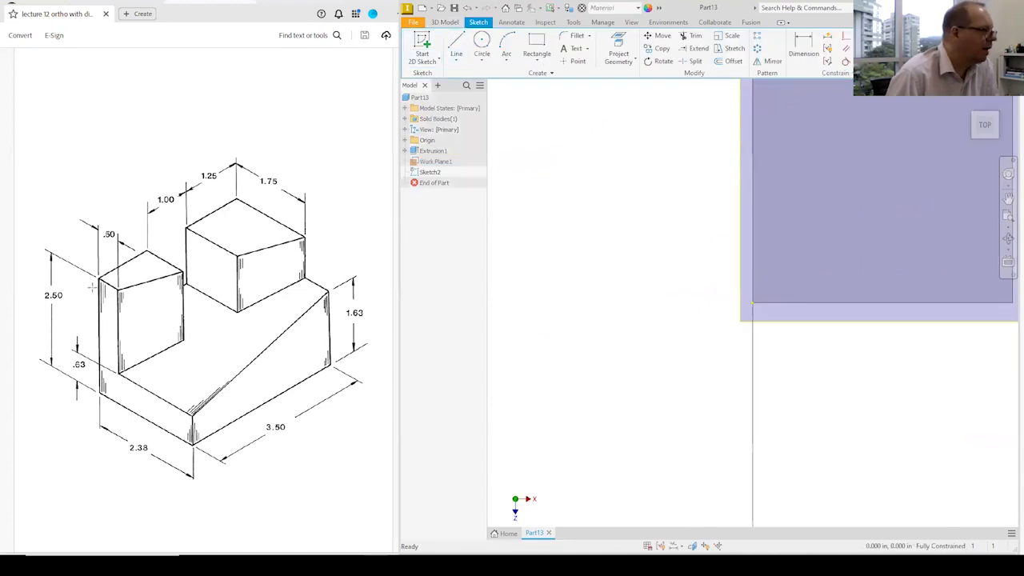
left_click(984, 124)
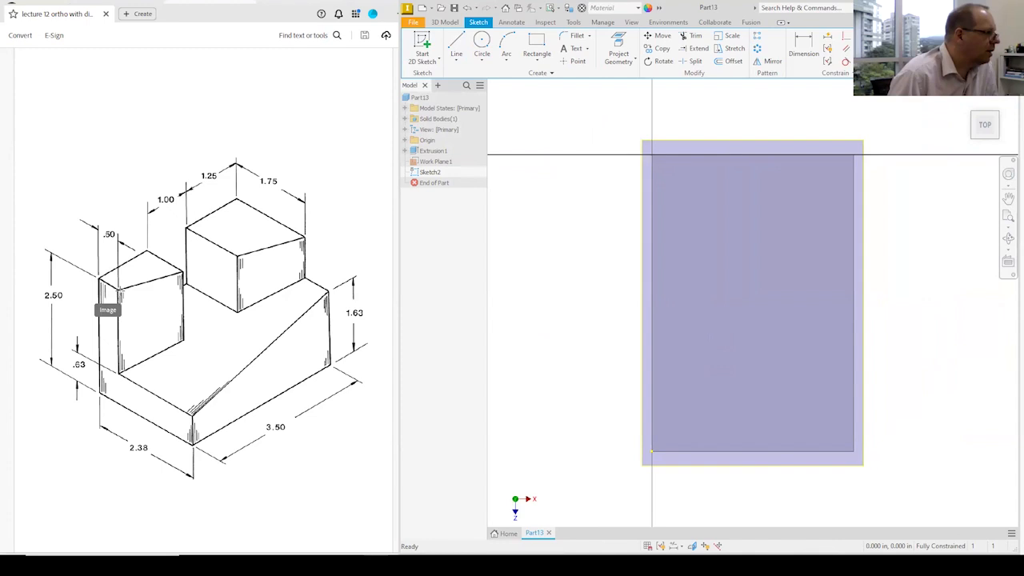
left_click(456, 46)
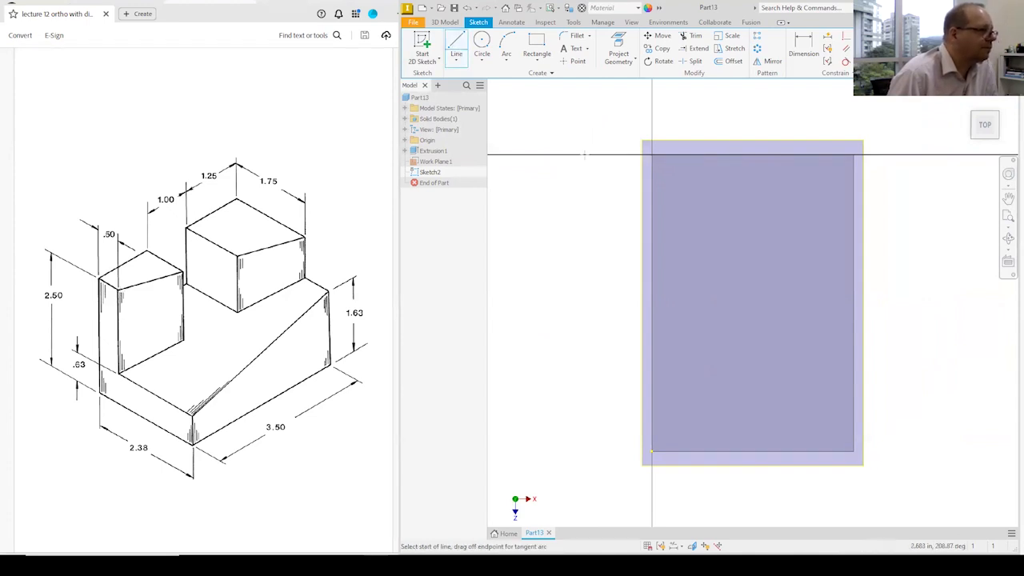
left_click(651, 451)
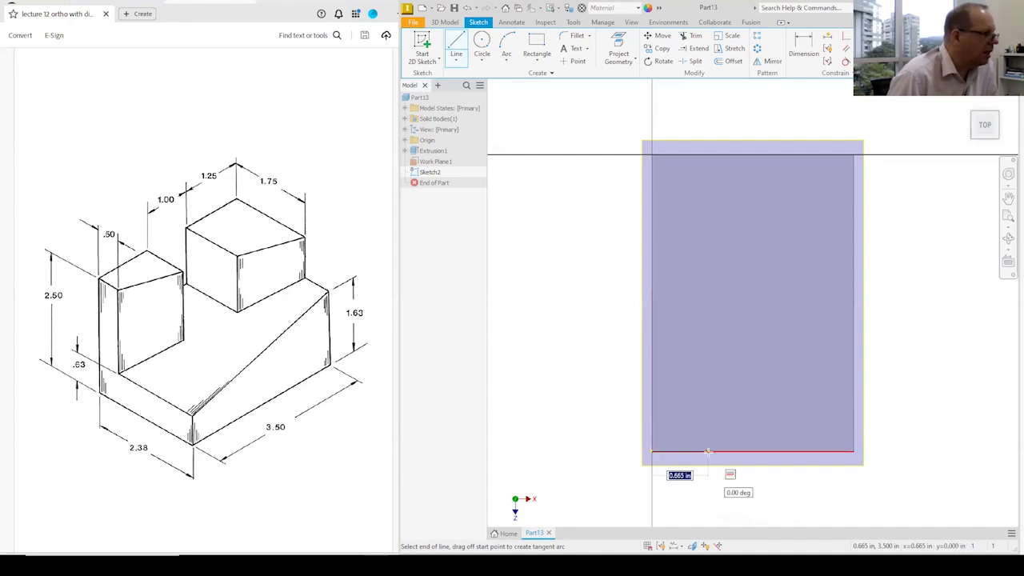
type("0.5")
key("Return")
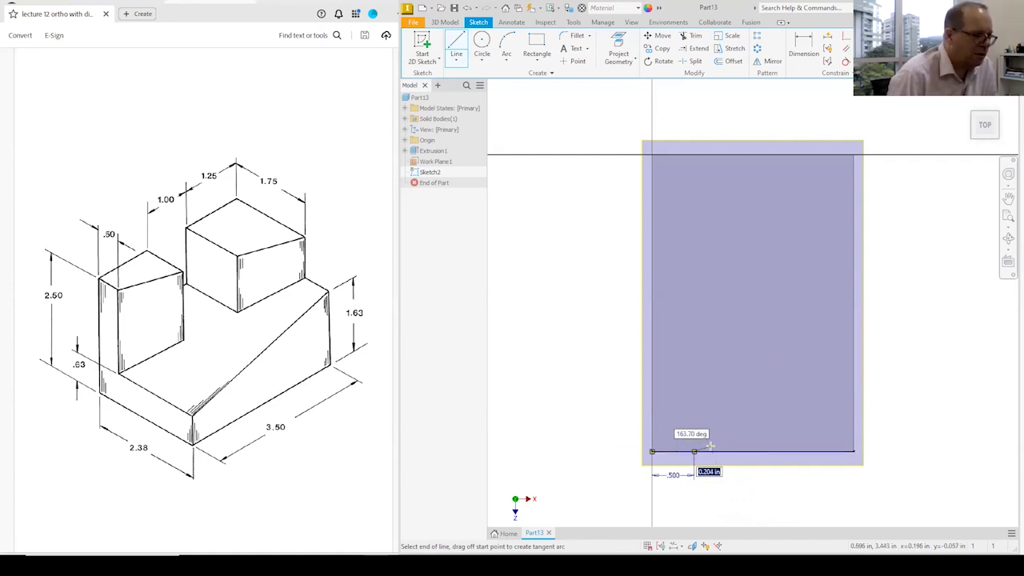
key("Escape")
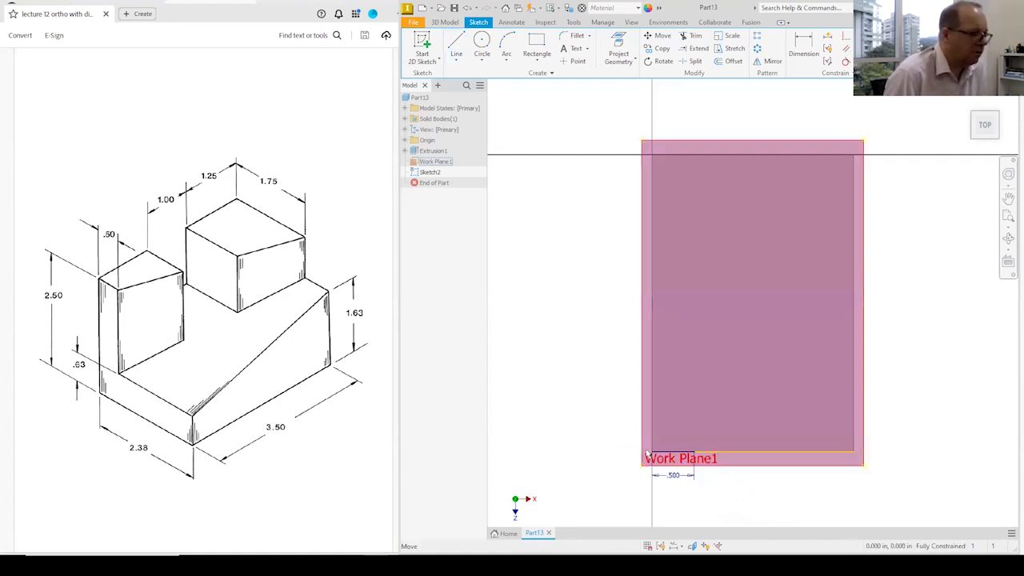
- Complete the tapered outline with a 3.5 in line along the block's left edge, a 1.75 in back line and a slanted closing line
left_click(456, 45)
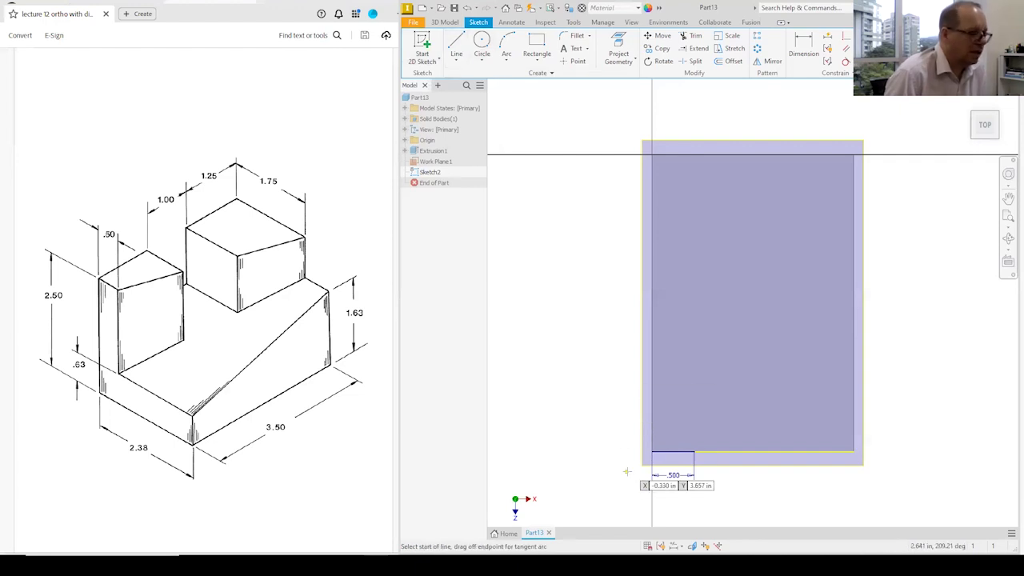
left_click(652, 452)
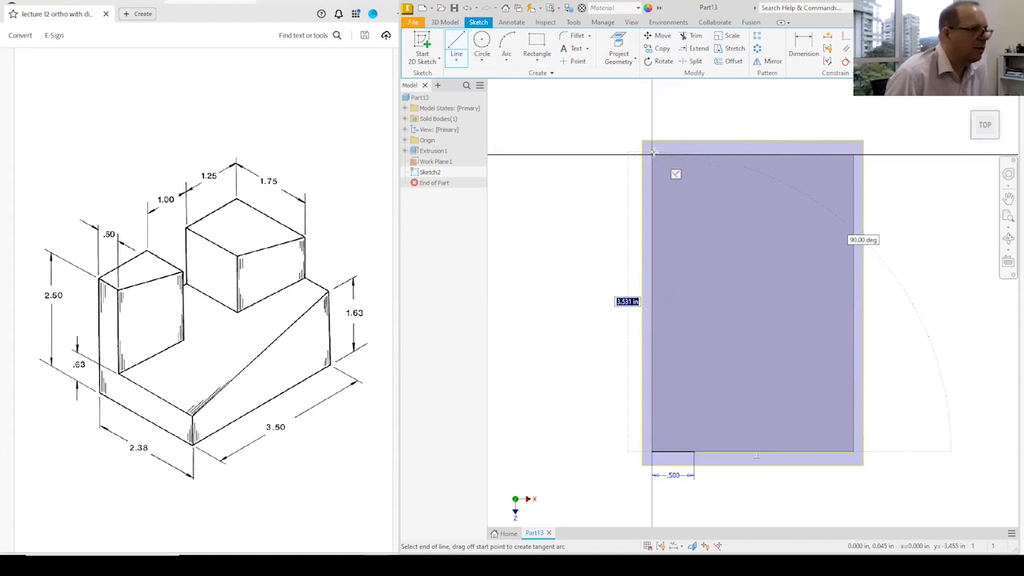
type("3.5")
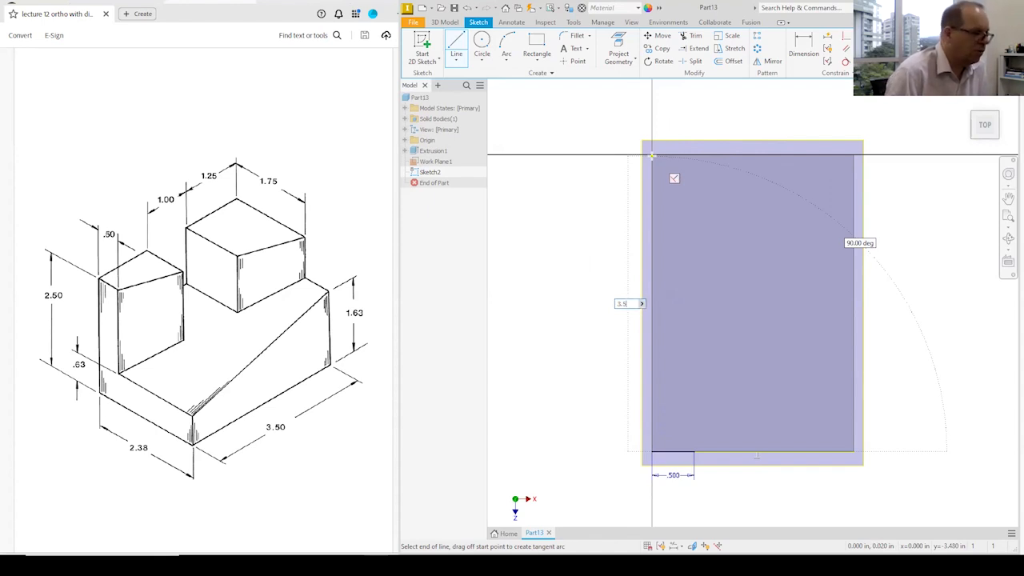
key("Return")
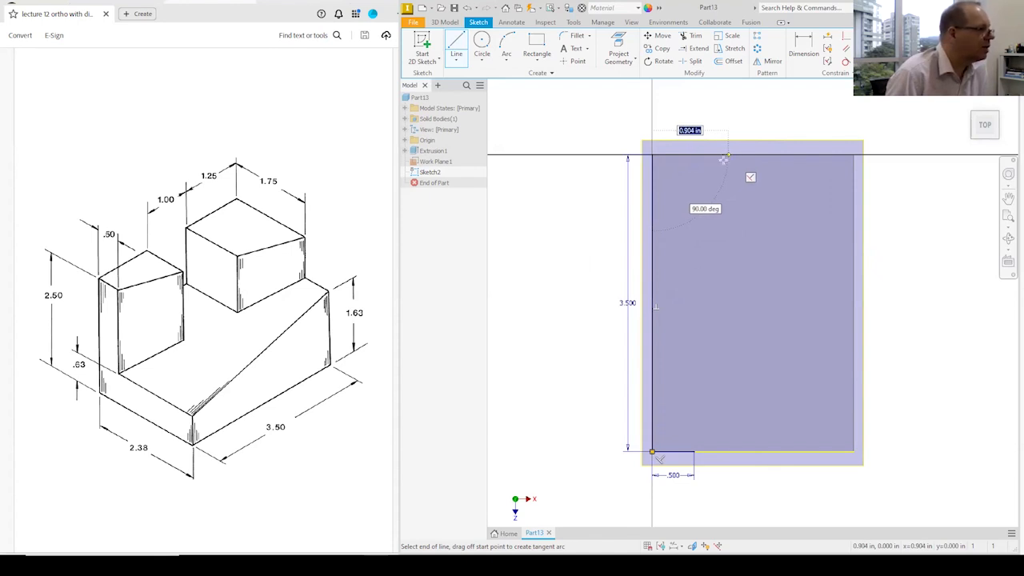
type("1.75")
key("Return")
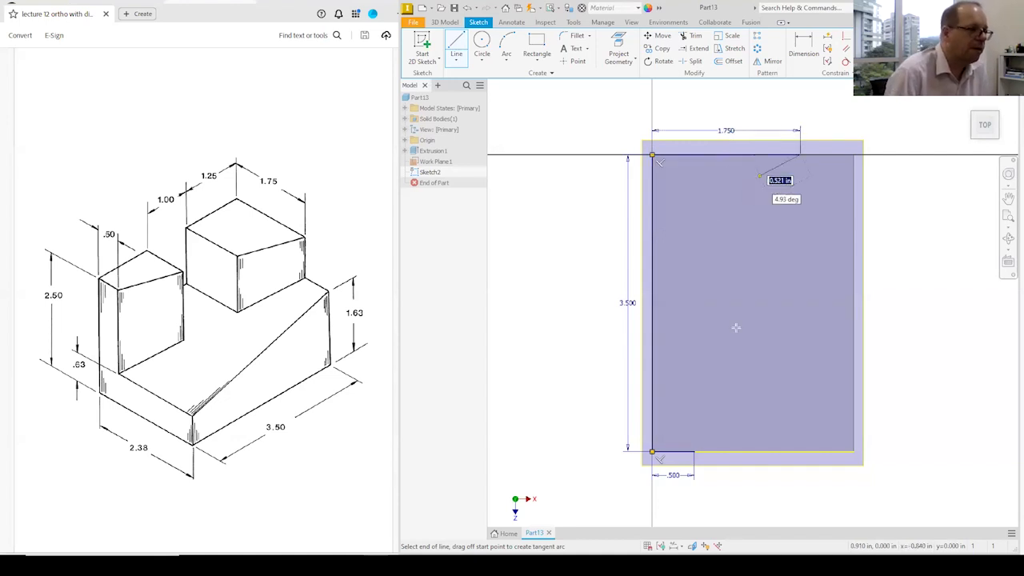
double_click(694, 452)
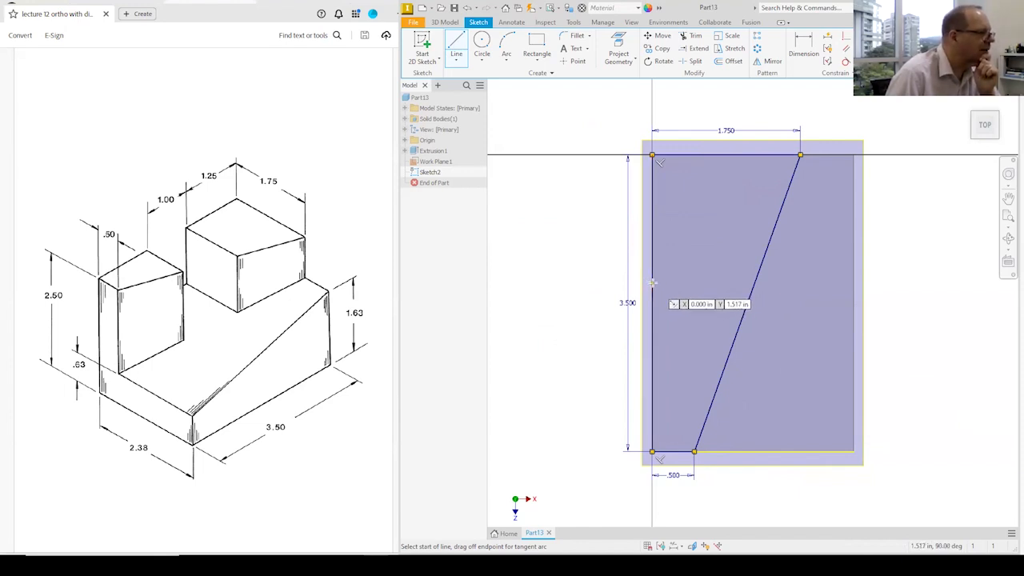
- Draw a horizontal line across the tapered outline and dimension it 1.25 in from the outline's back edge
left_click(455, 43)
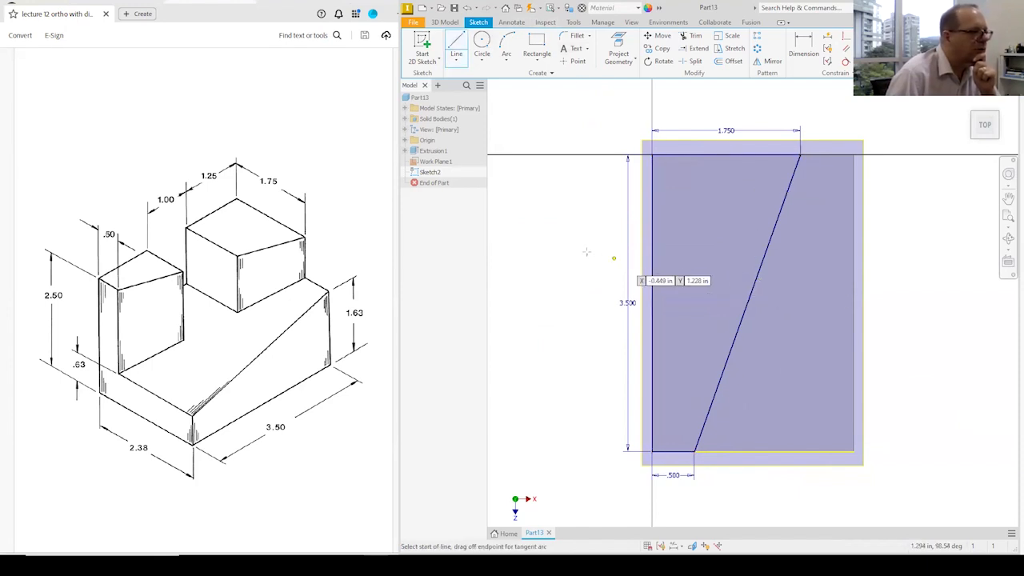
left_click(908, 253)
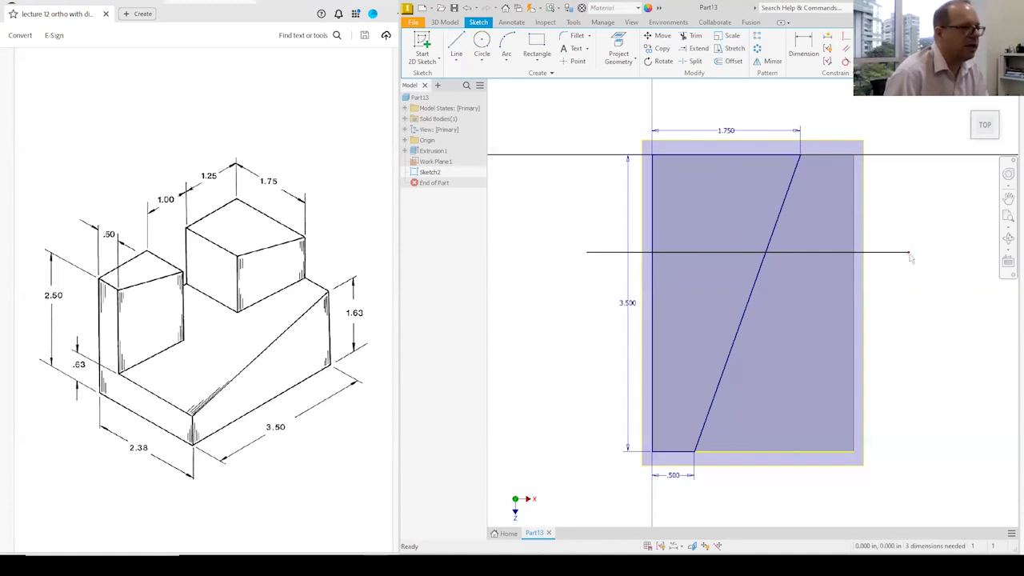
left_click(803, 49)
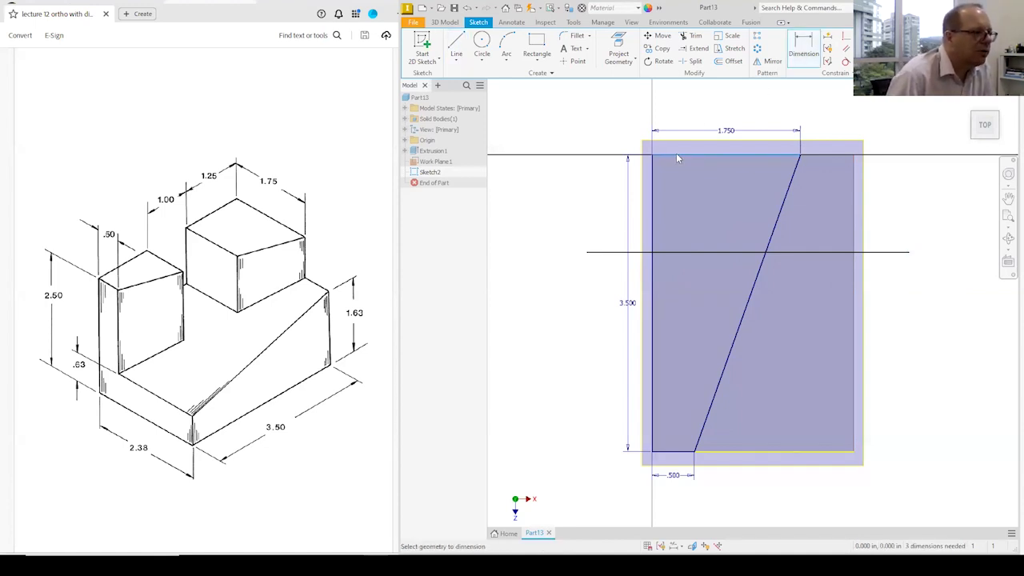
left_click(693, 254)
left_click(582, 197)
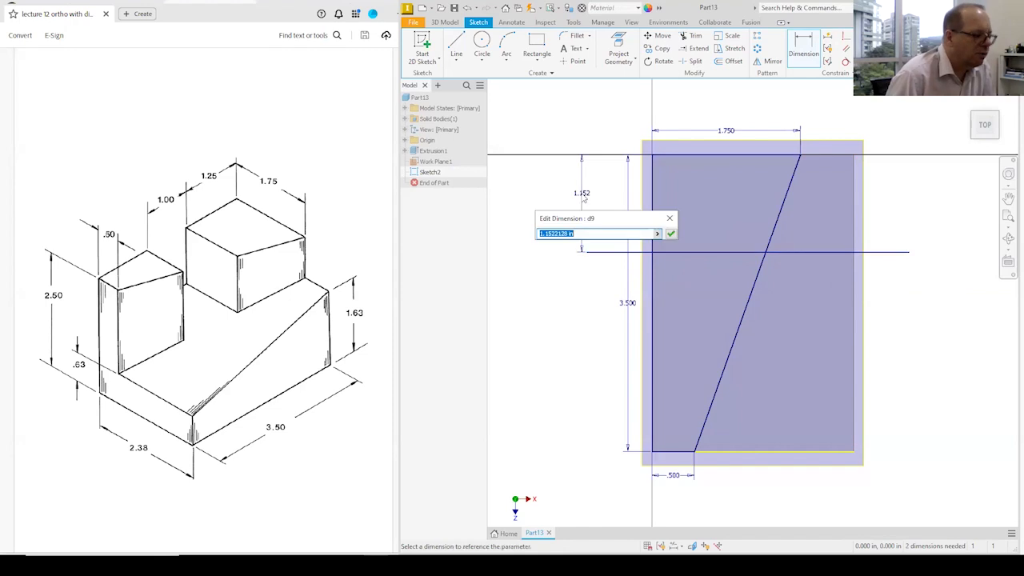
type("1.25")
key("Return")
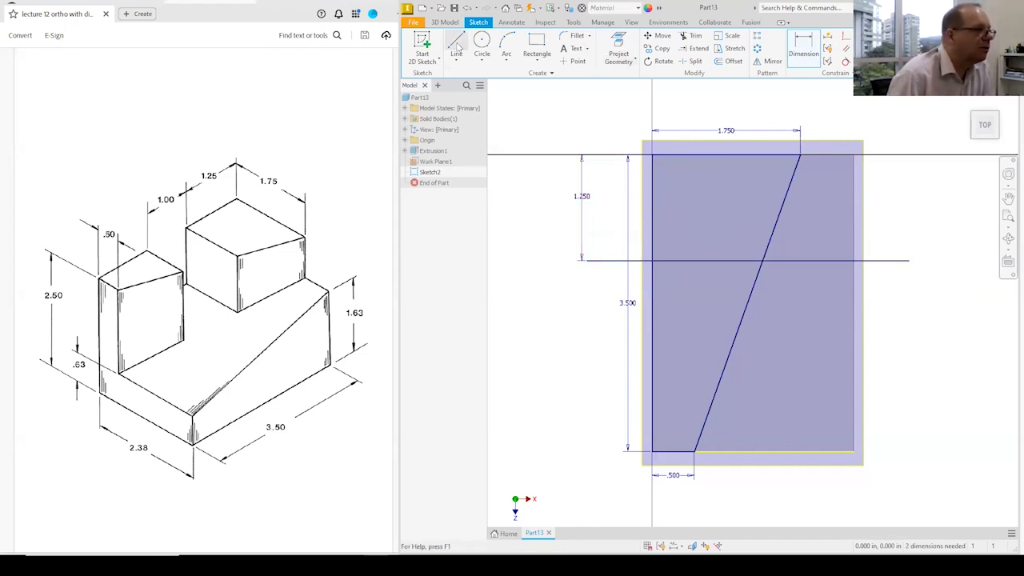
- Draw a second horizontal line across the outline, nearer the front, and dimension it 1 in from the first one
left_click(457, 48)
left_click(546, 333)
left_click(953, 332)
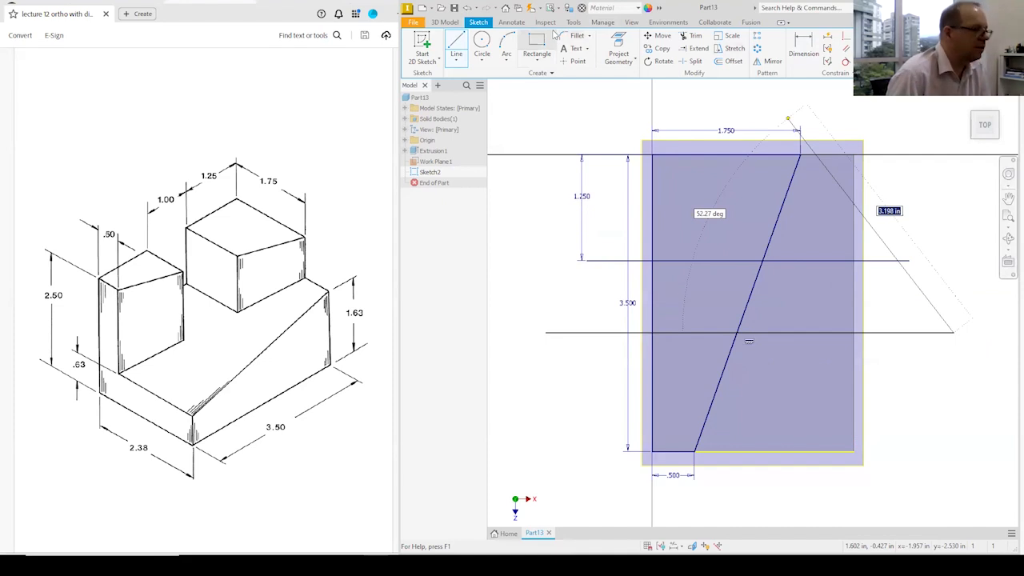
key("Escape")
left_click(789, 40)
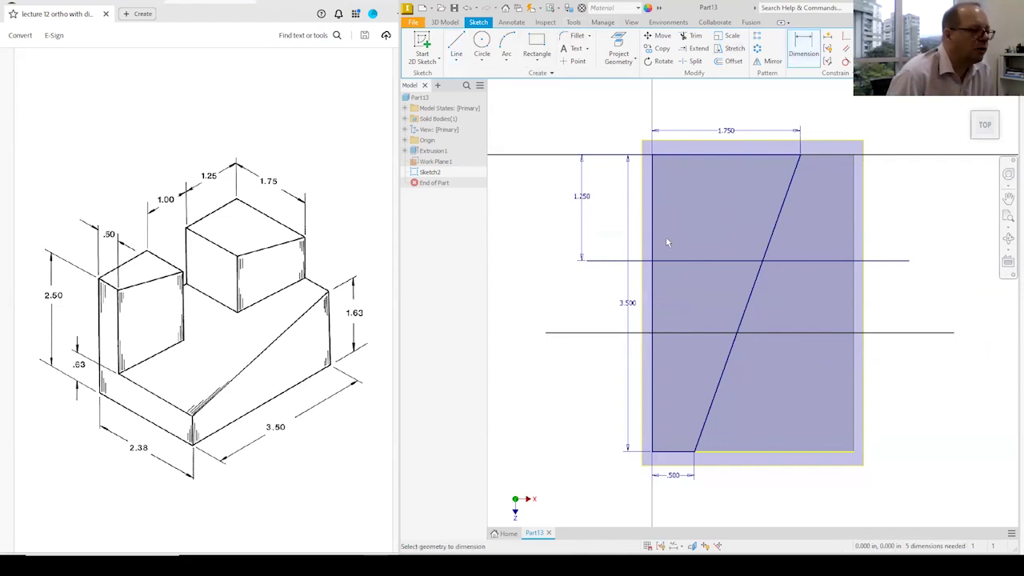
left_click(670, 261)
left_click(683, 332)
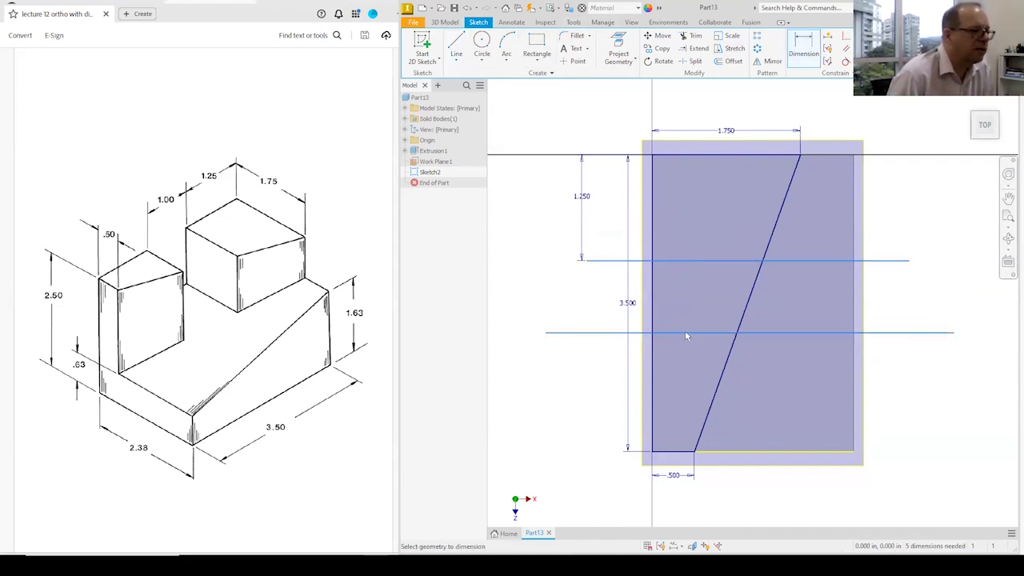
left_click(572, 301)
type("1")
key("Return")
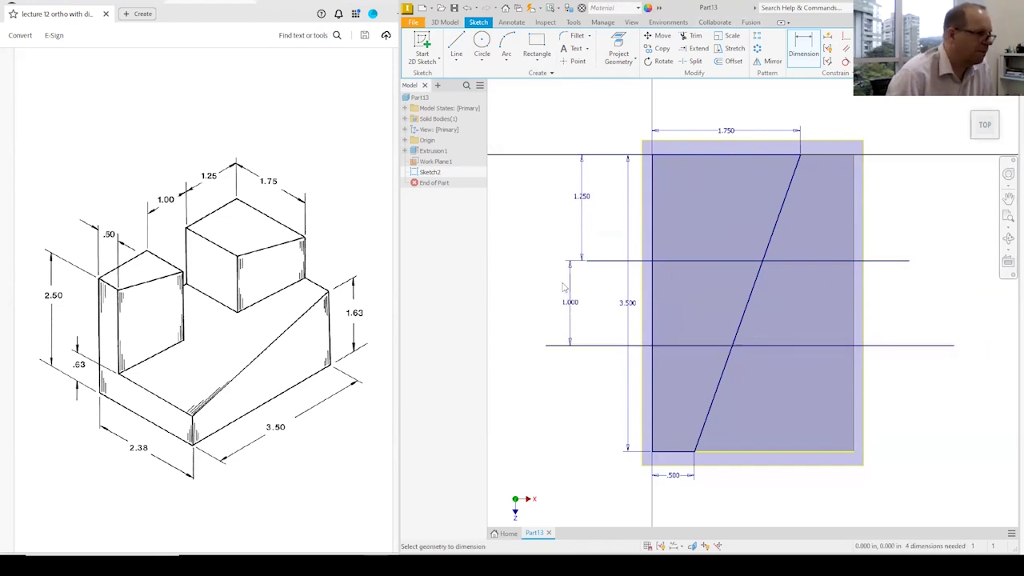
- Trim the overhanging line ends and the outline's sides between the two cross lines, leaving two separate tapered profiles, and finish the sketch
left_click(691, 35)
left_click(598, 260)
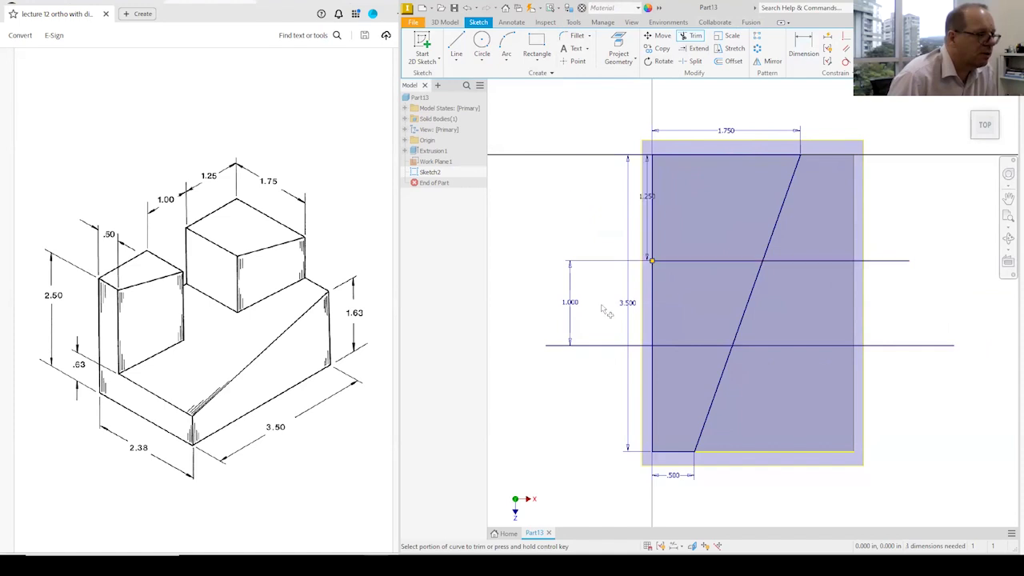
left_click(603, 348)
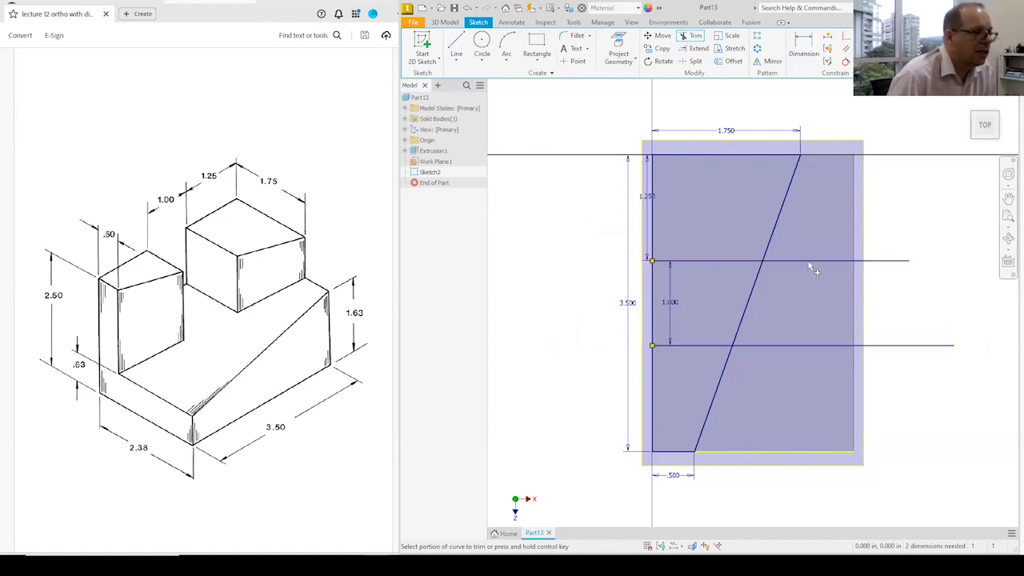
left_click(828, 264)
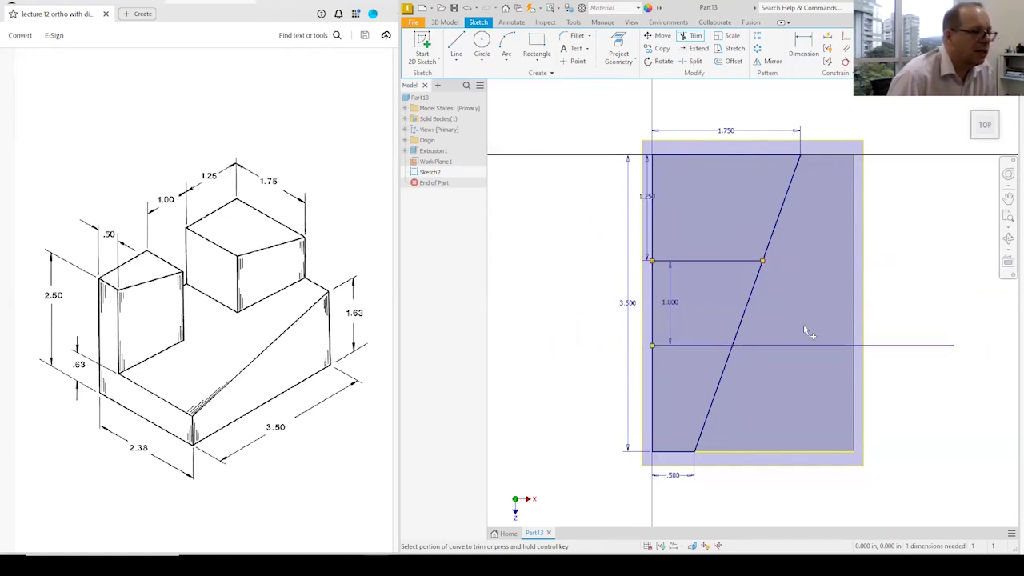
left_click(806, 349)
left_click(747, 305)
left_click(654, 298)
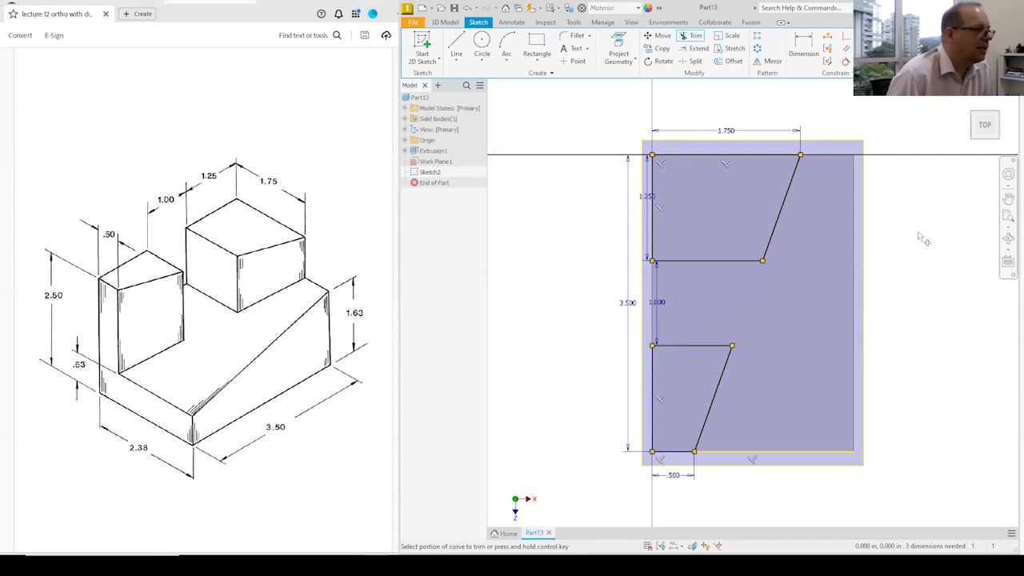
left_click(978, 48)
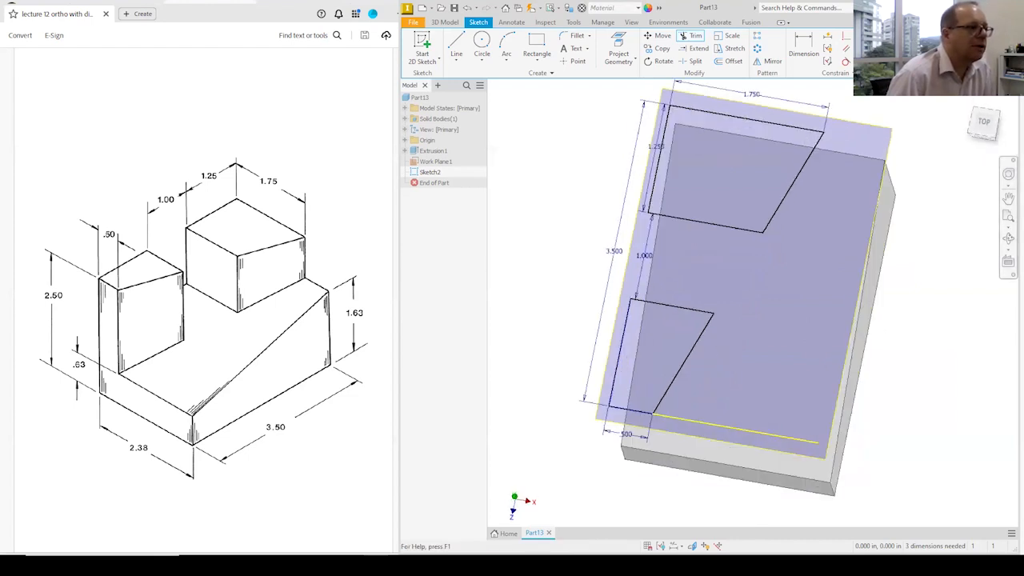
- Extrude both tapered profiles down to the sloped face of the base block, joined to the solid
scroll(860, 187, "down", 3)
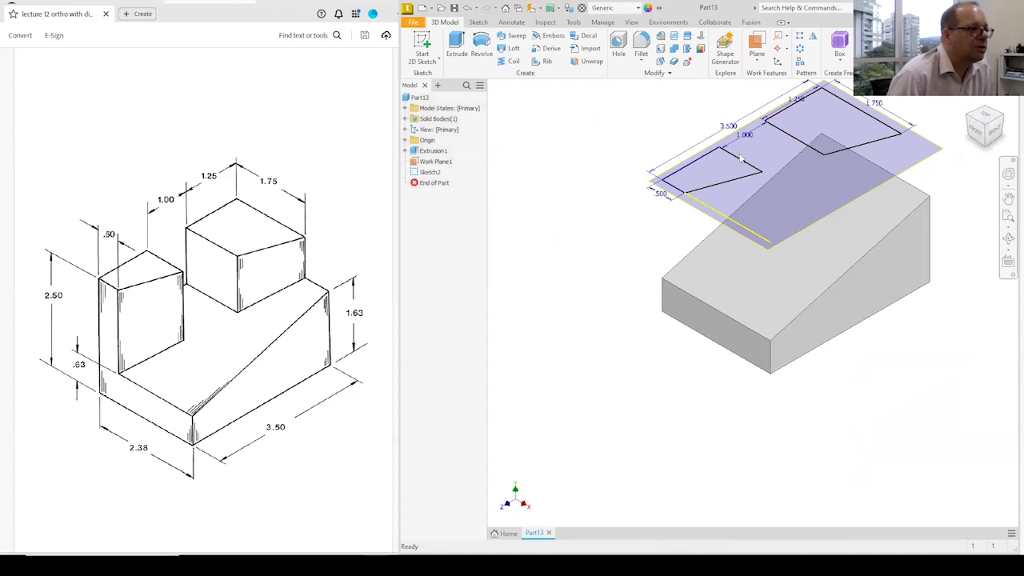
left_click(460, 42)
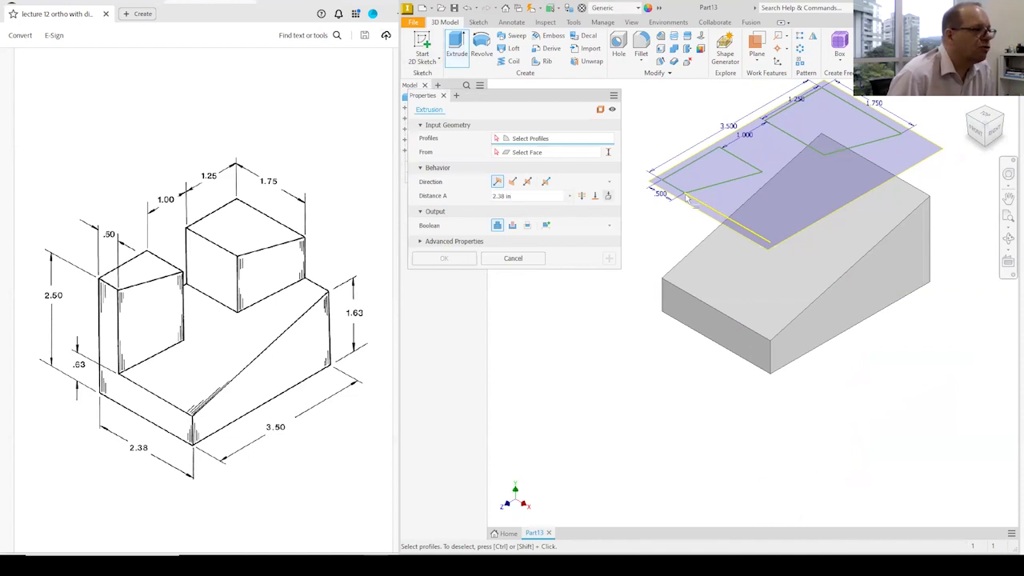
left_click(710, 181)
left_click(826, 125)
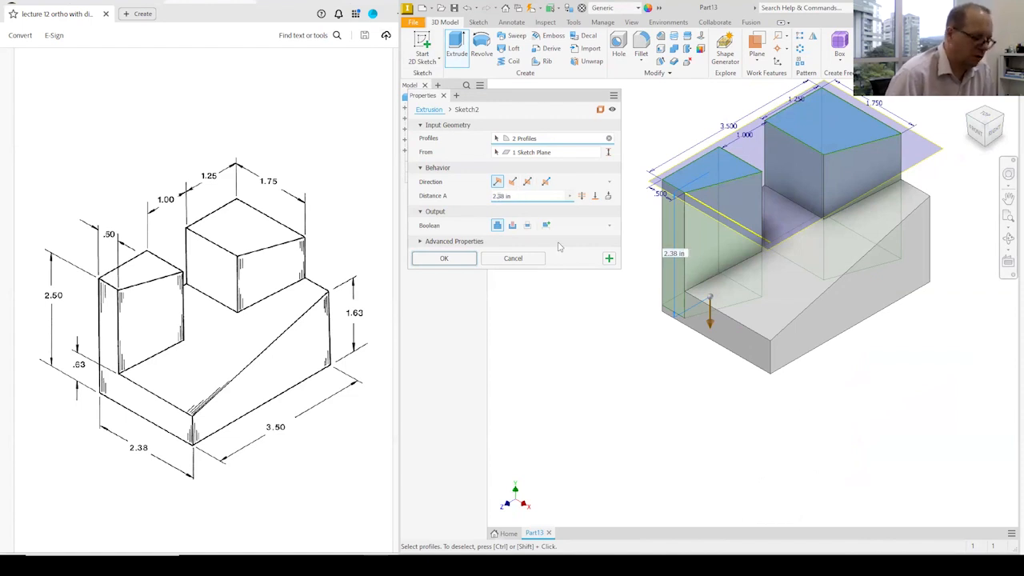
type("5")
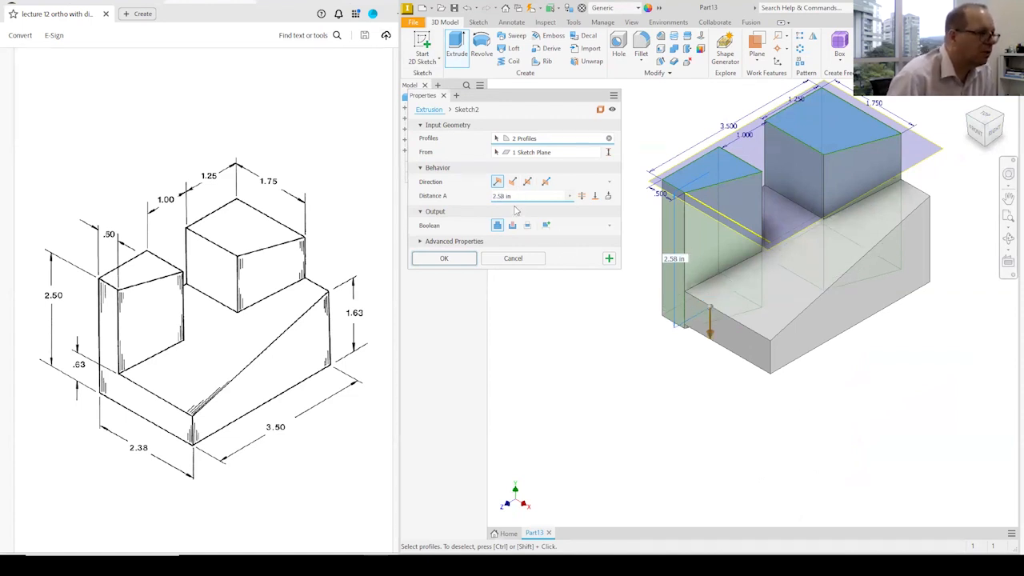
key("BackSpace")
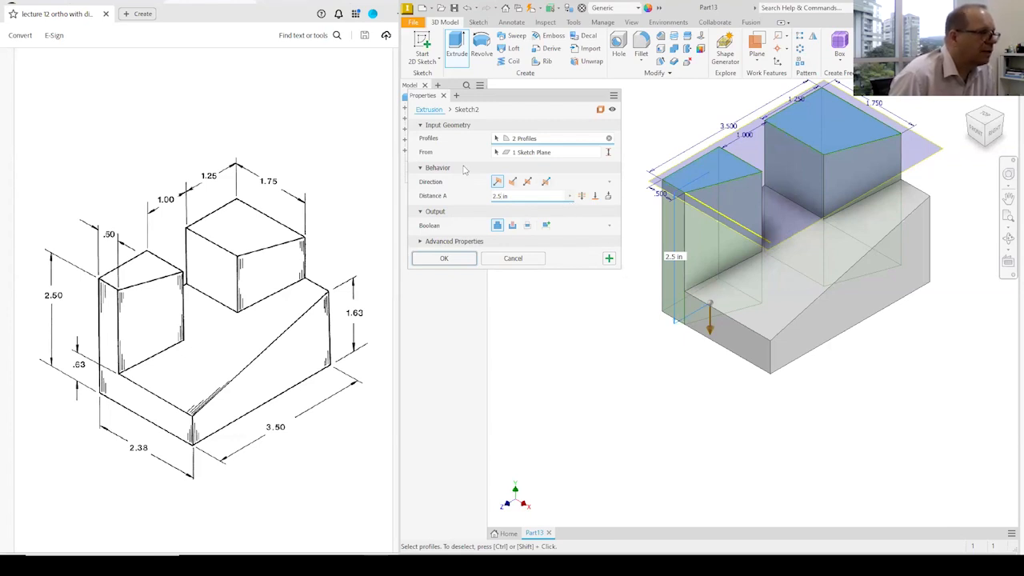
left_click(595, 197)
left_click(743, 293)
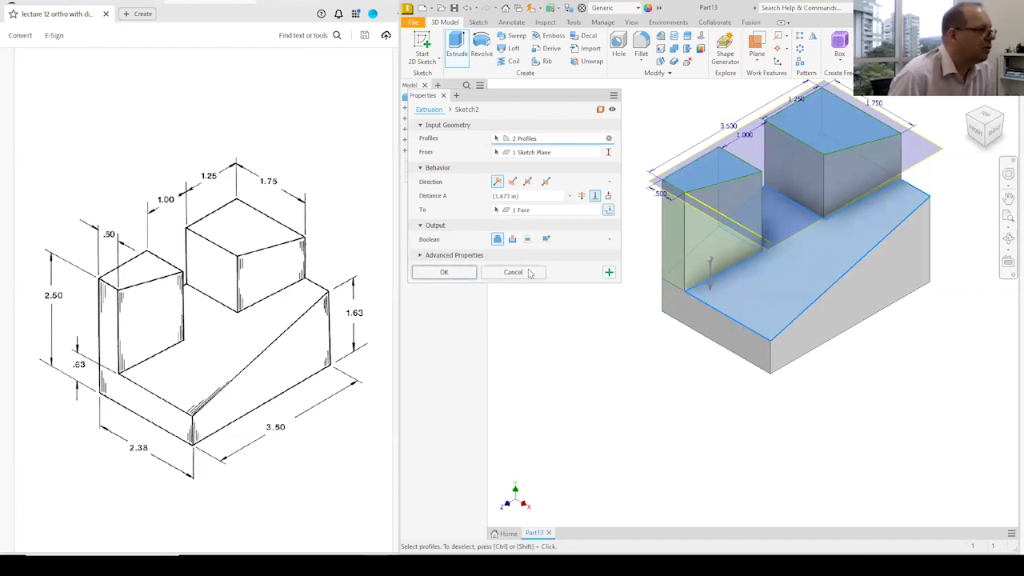
left_click(444, 272)
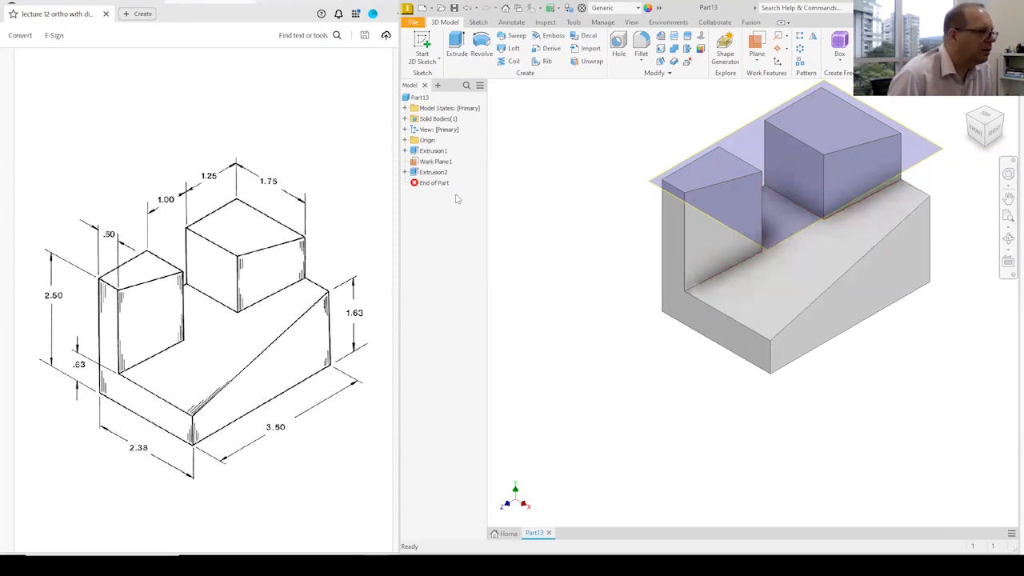
- Hide the offset work plane above the part
left_click(436, 162)
right_click(436, 163)
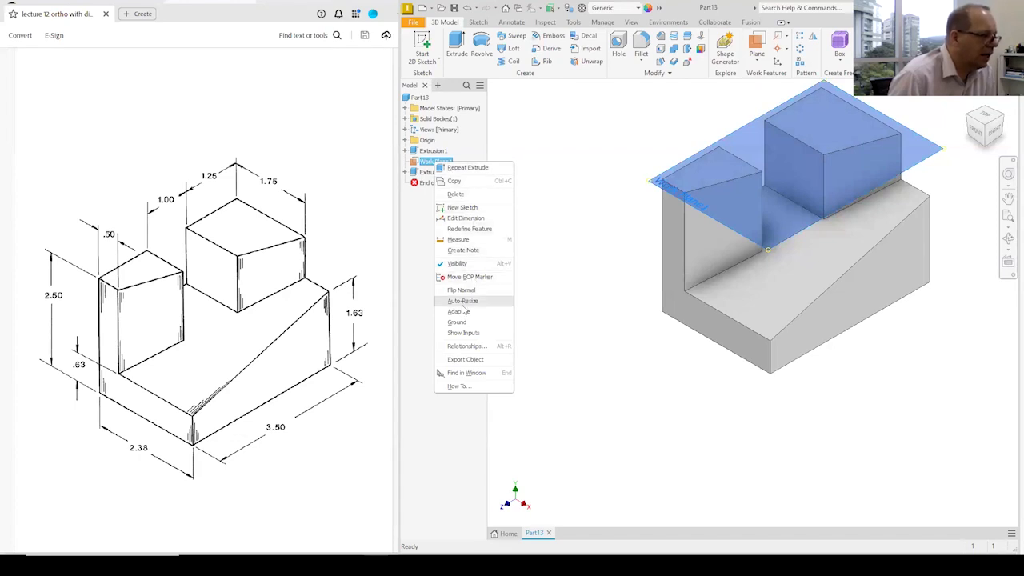
left_click(462, 264)
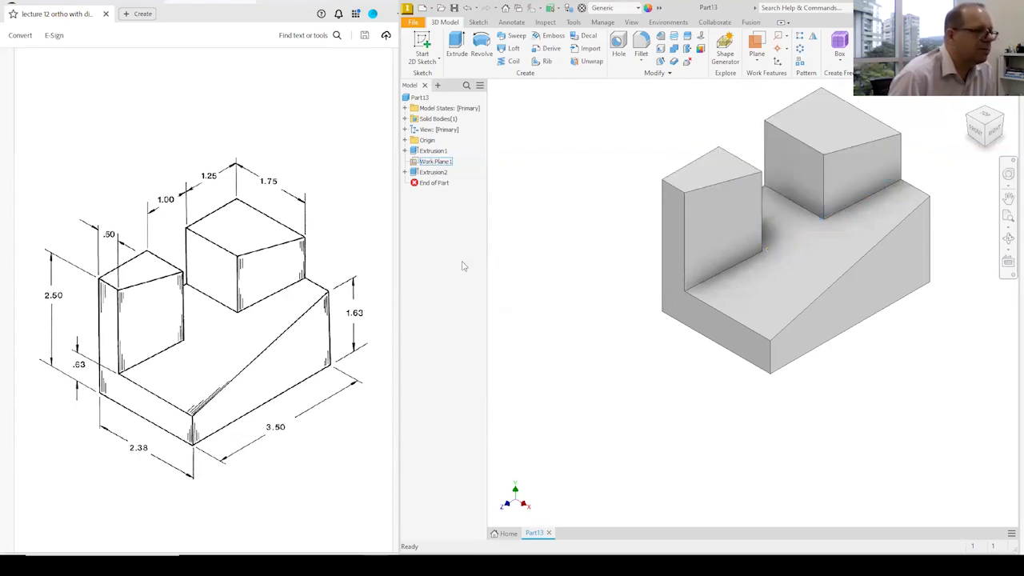